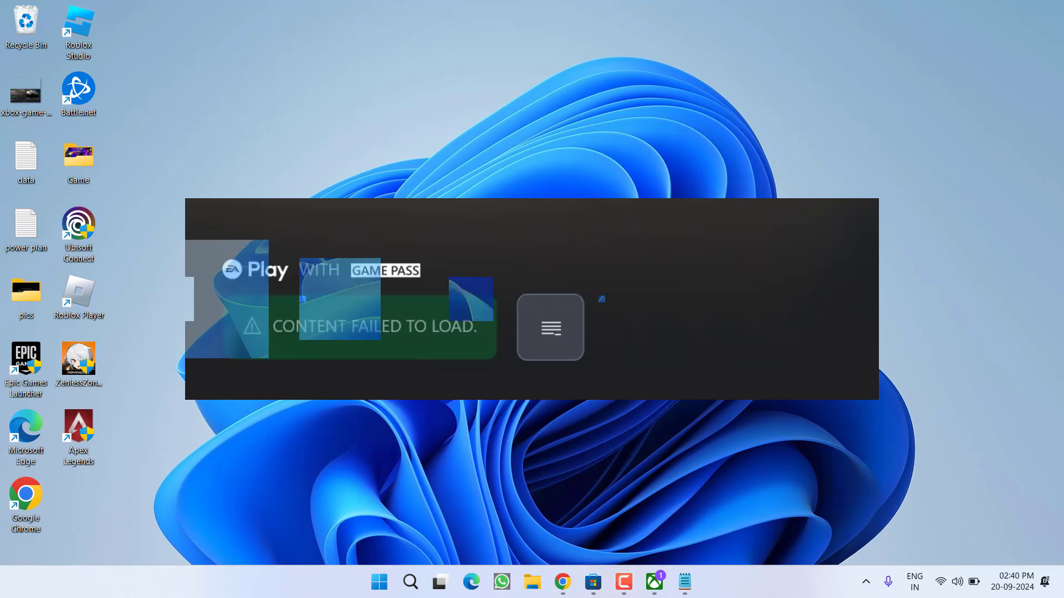
- Switch to Microsoft Store and turn on Offline permissions in its app settings, closing the follow-up dialog
left_click(667, 592)
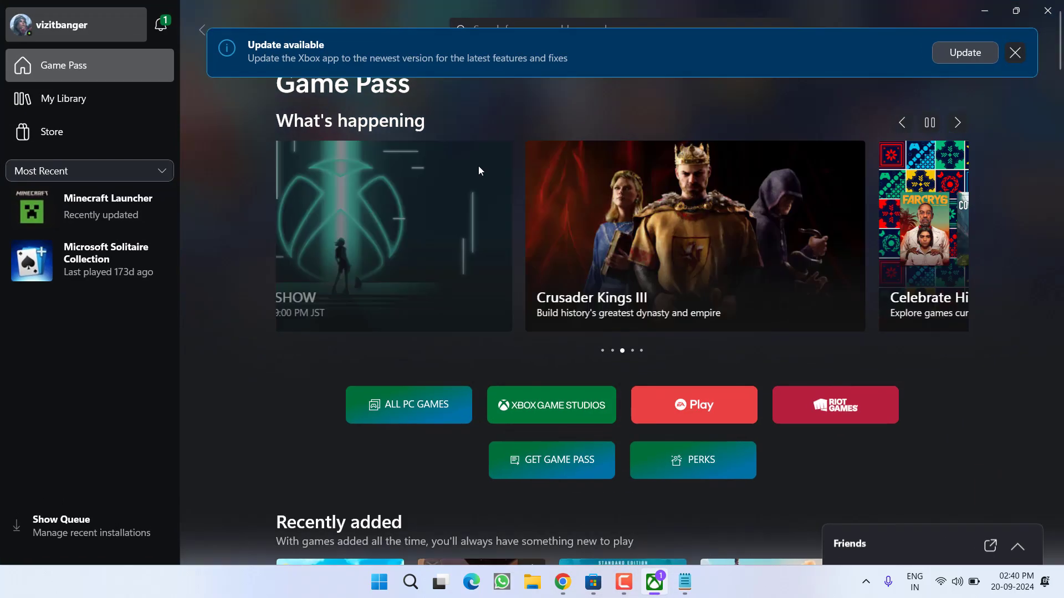
left_click(593, 583)
left_click(377, 20)
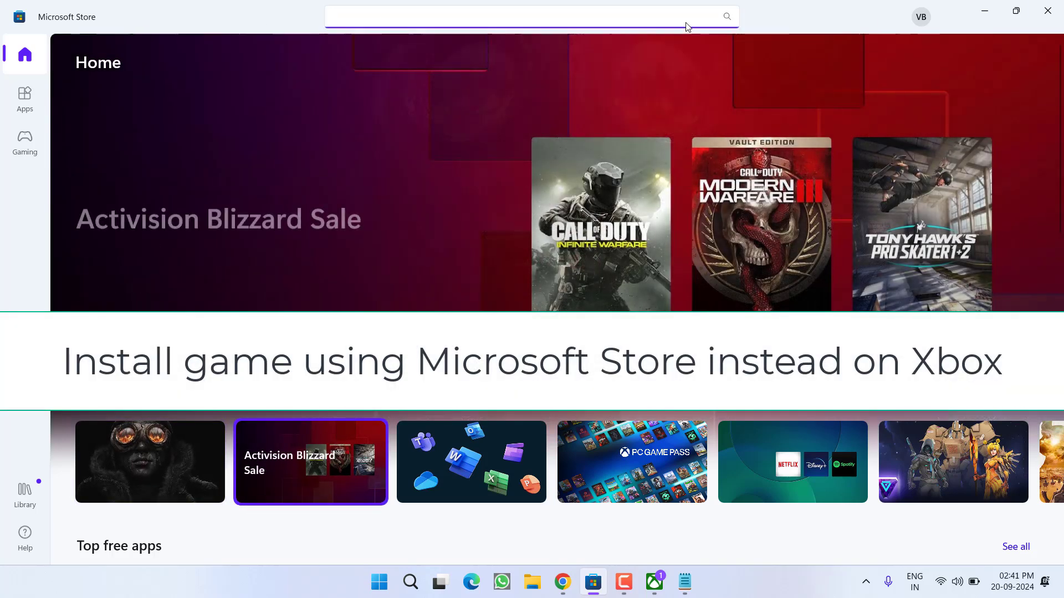
left_click(915, 20)
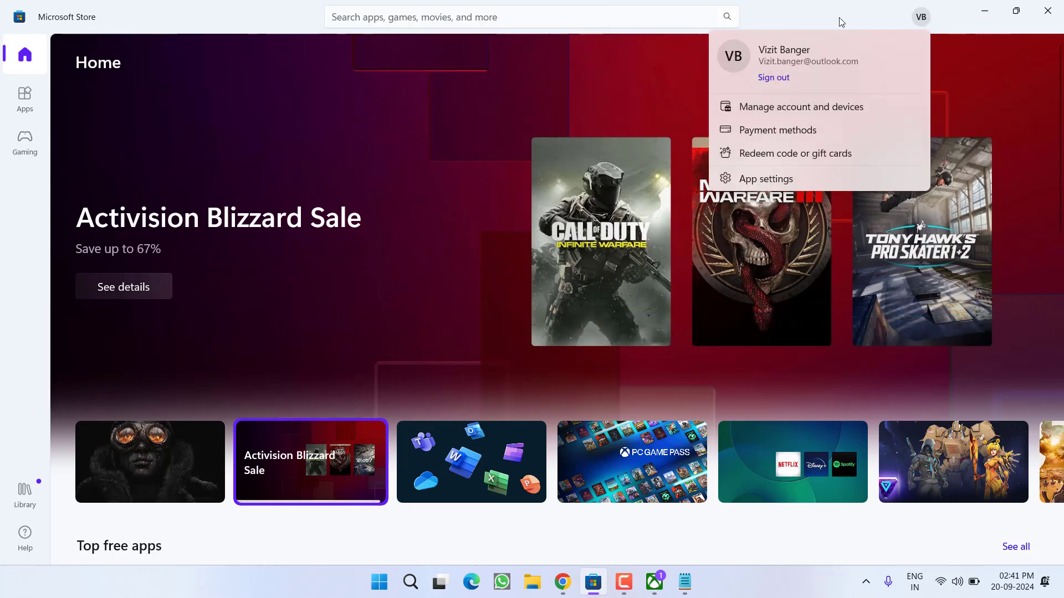
left_click(765, 179)
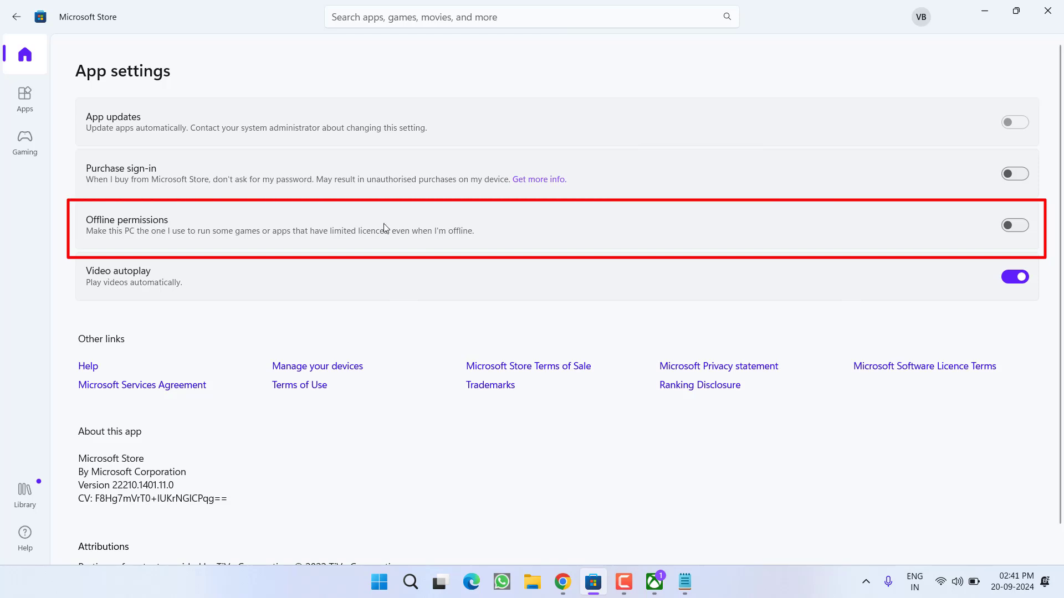
left_click(1008, 233)
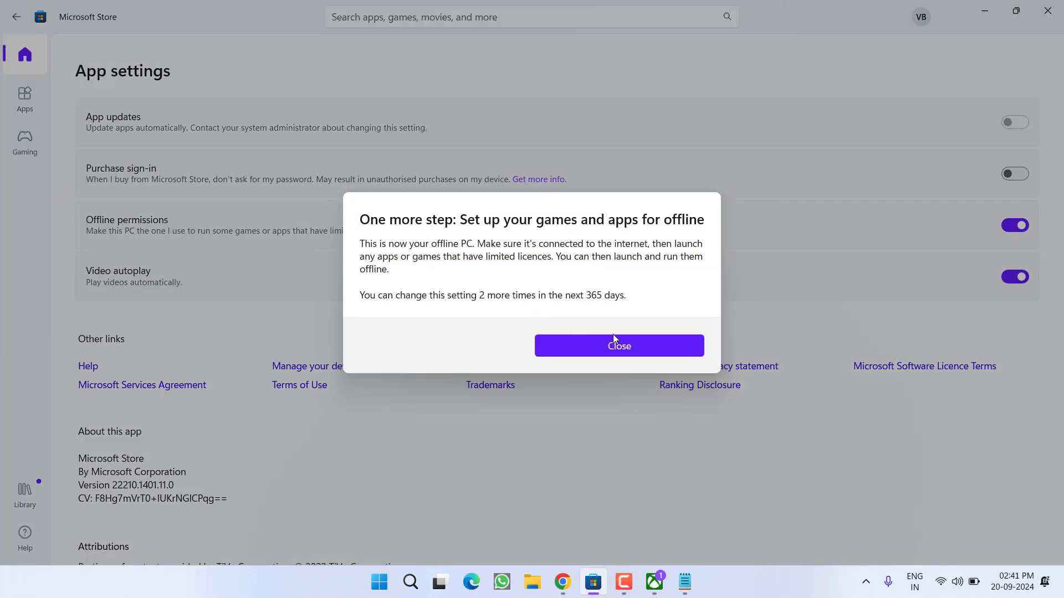
left_click(622, 348)
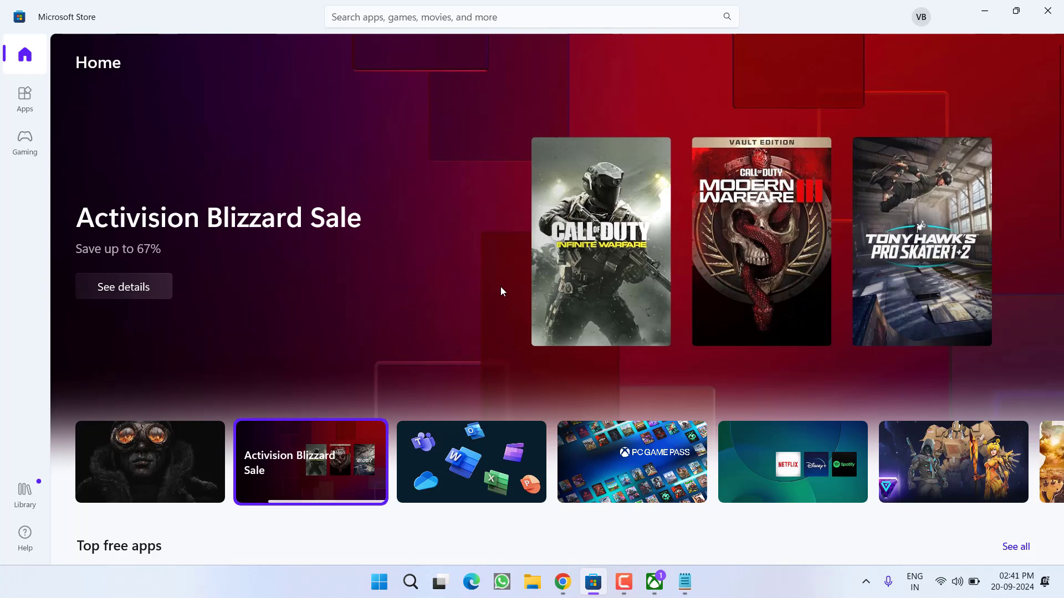
- Minimize the Microsoft Store and Xbox windows to return to the desktop
left_click(985, 10)
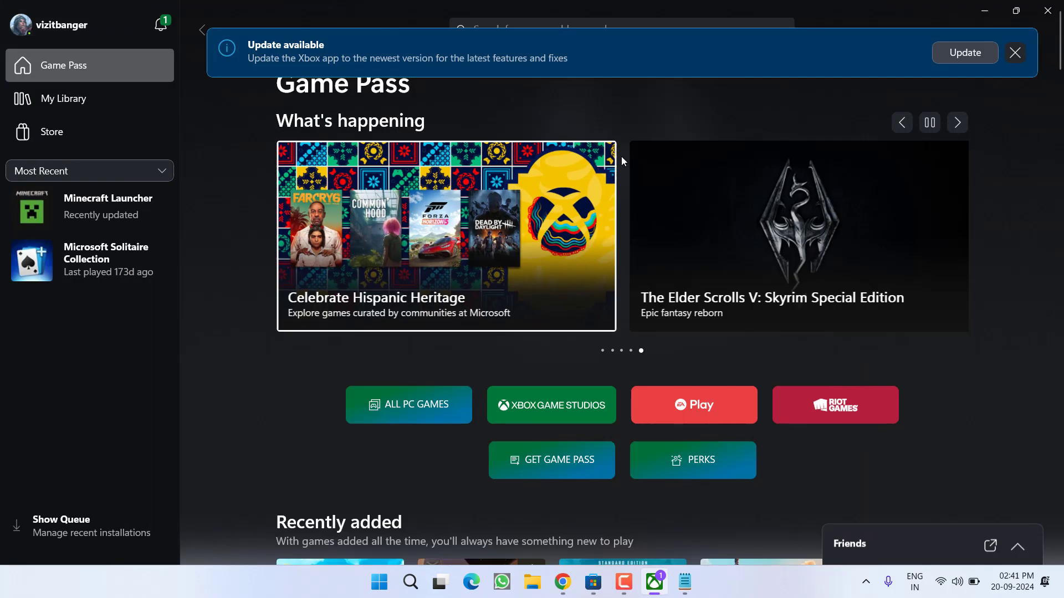
left_click(614, 162)
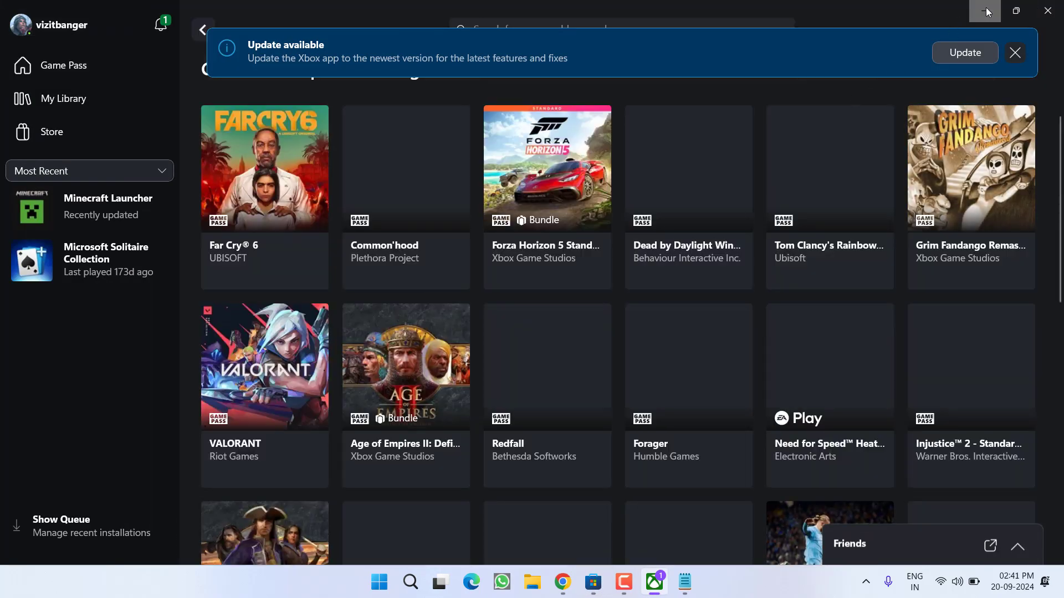
left_click(985, 11)
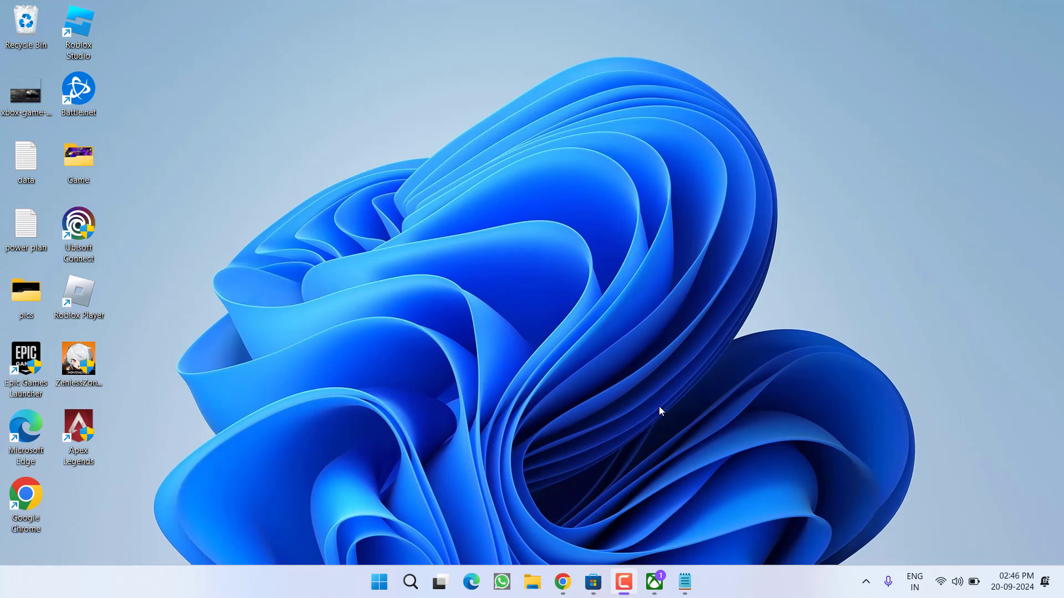
- Bring up Microsoft Store and the Xbox app, and sign out of the Xbox account
left_click(594, 582)
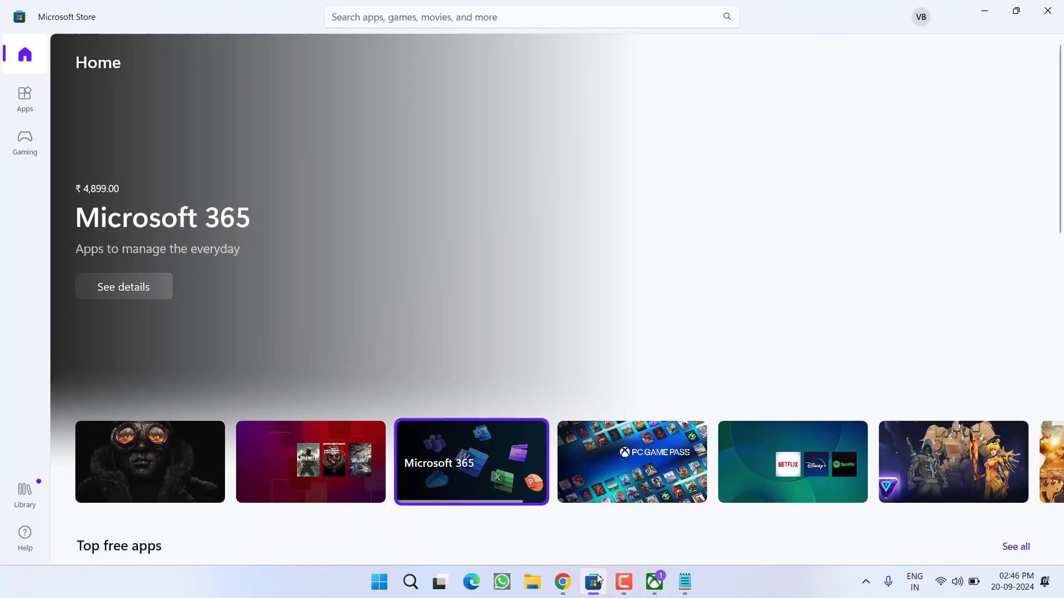
left_click(654, 582)
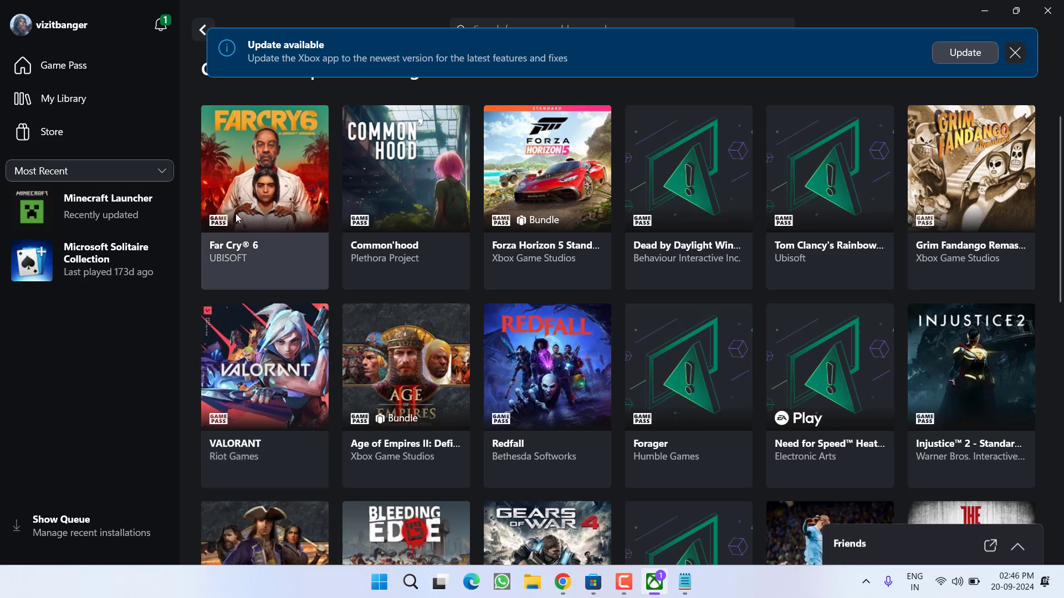
left_click(99, 28)
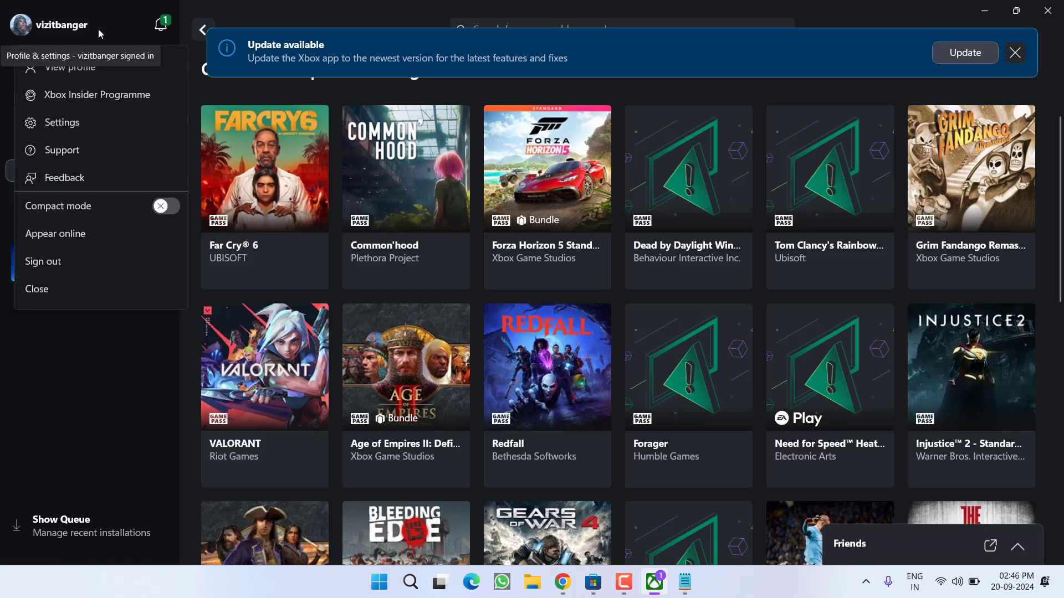
left_click(43, 261)
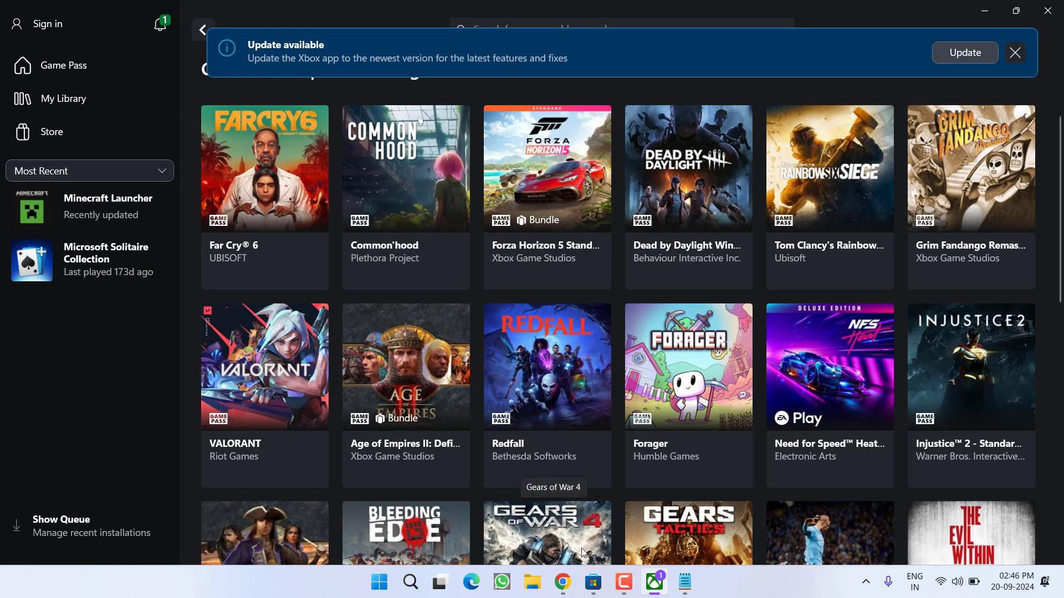
- Show Microsoft Store in a smaller window over the Xbox app and view which account is signed in to it
left_click(592, 582)
left_click(1011, 14)
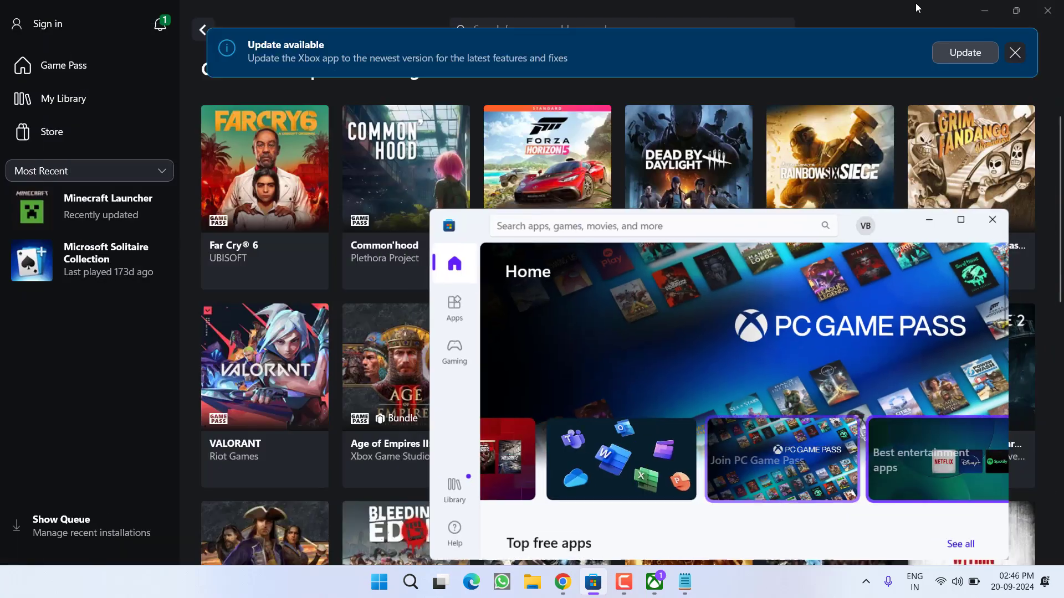
left_click(866, 229)
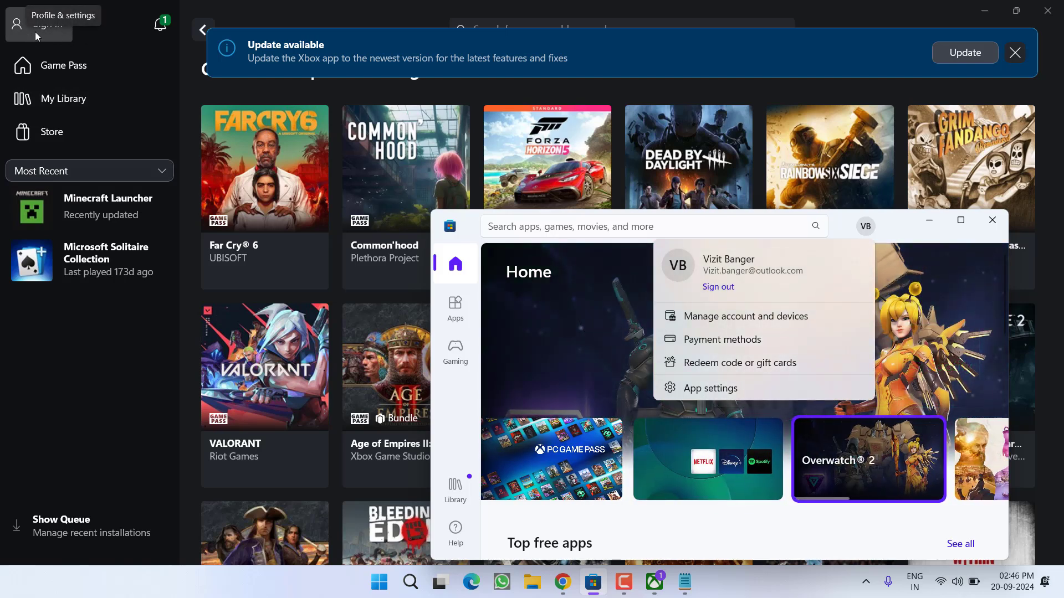
- Start signing in to the Xbox app and compare the offered account with the one signed in to Microsoft Store
left_click(35, 31)
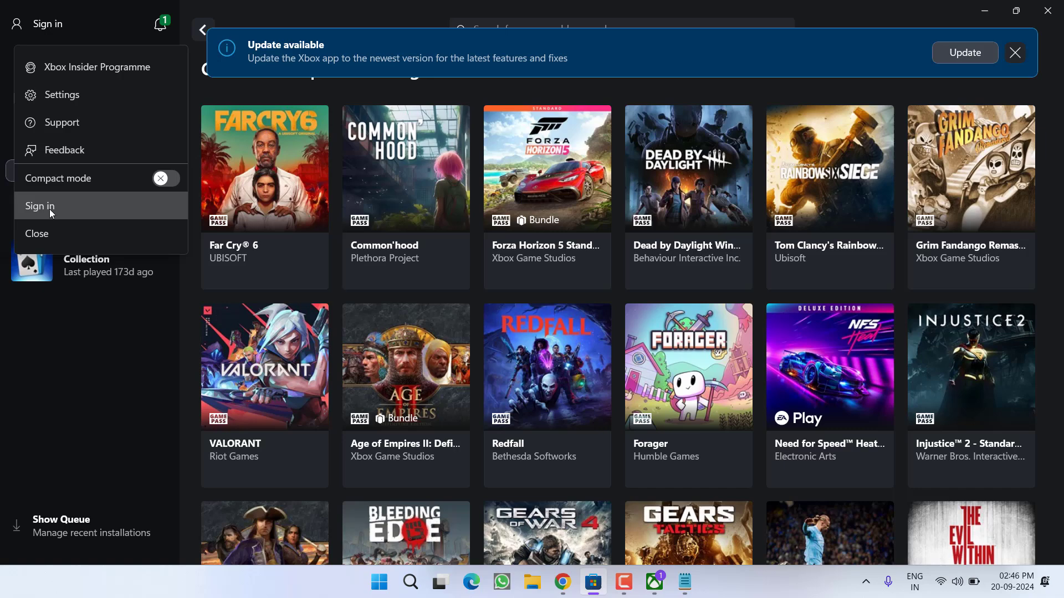
left_click(48, 208)
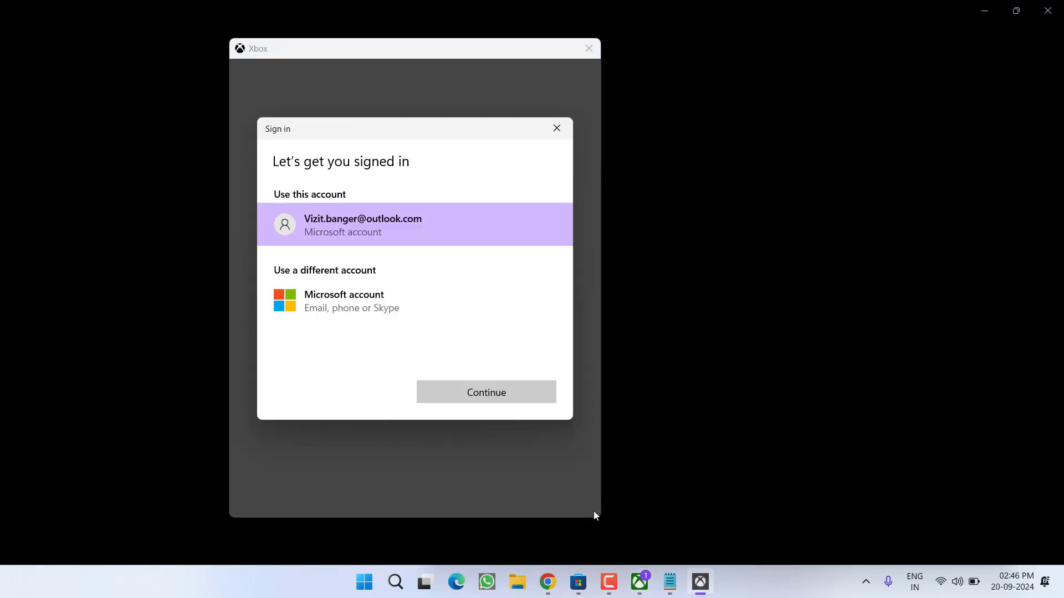
left_click(588, 581)
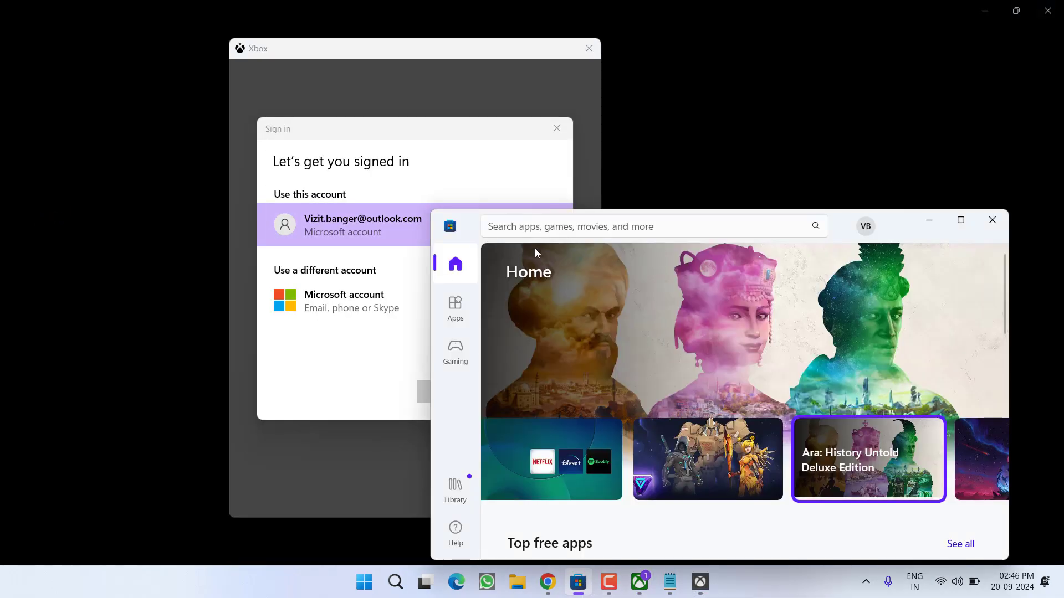
left_click(867, 228)
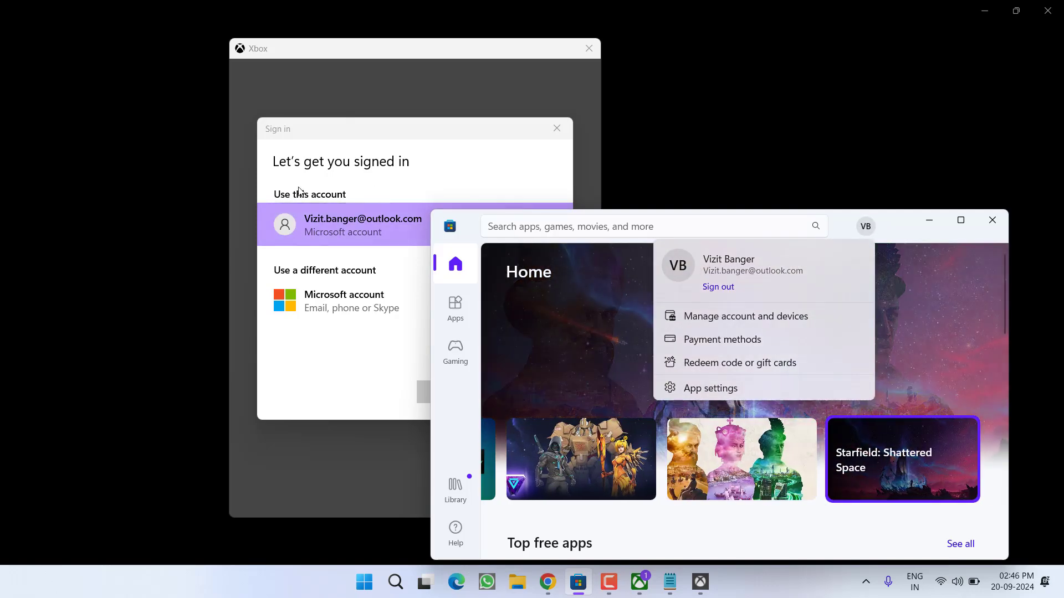
- Sign in to the Xbox app with the same Microsoft account as in Microsoft Store, and minimize both windows
left_click(374, 230)
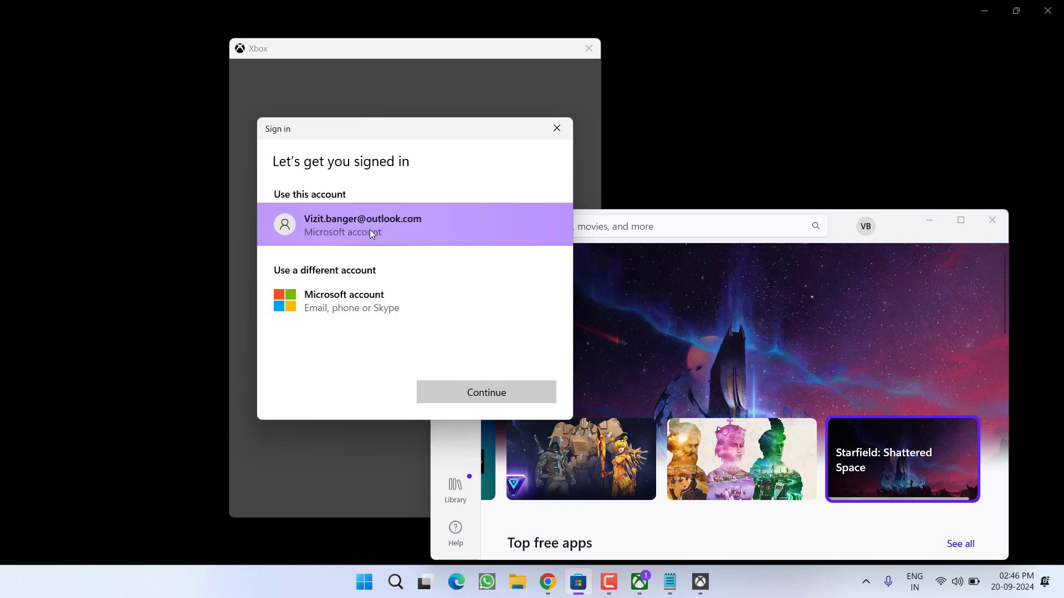
left_click(487, 397)
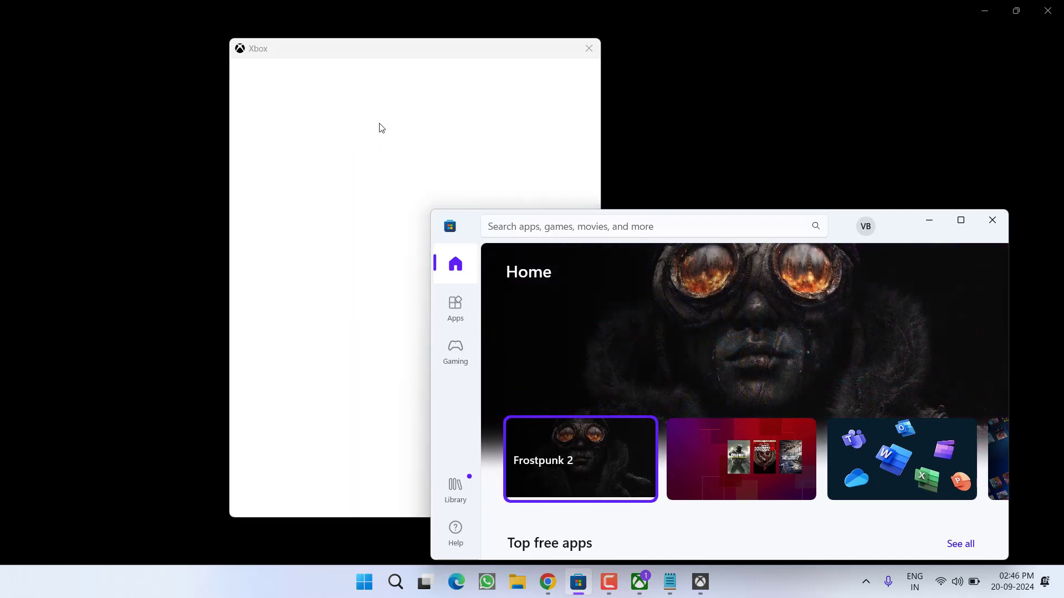
left_click(320, 315)
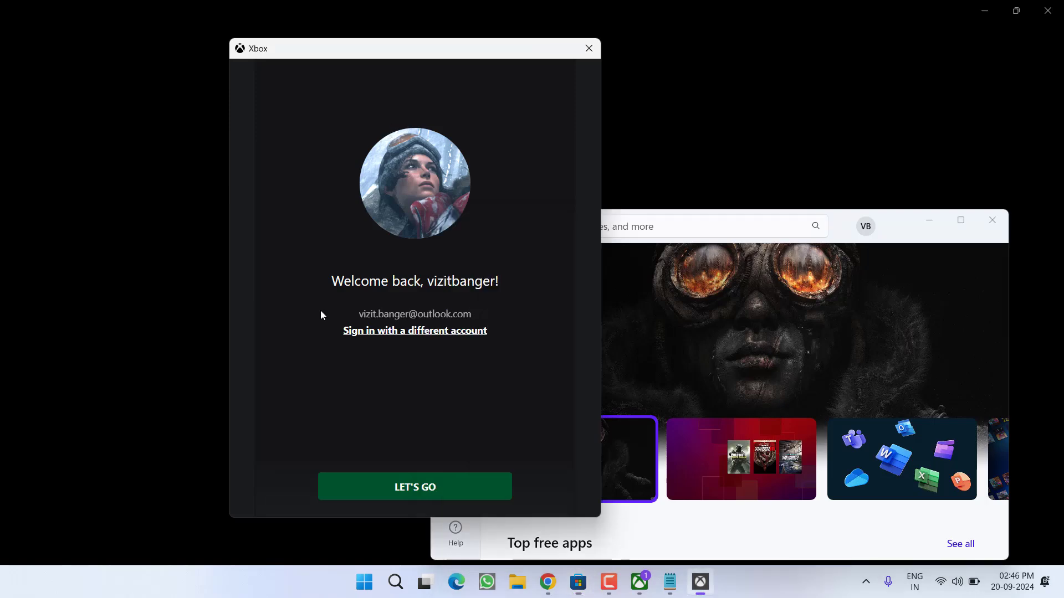
left_click(397, 472)
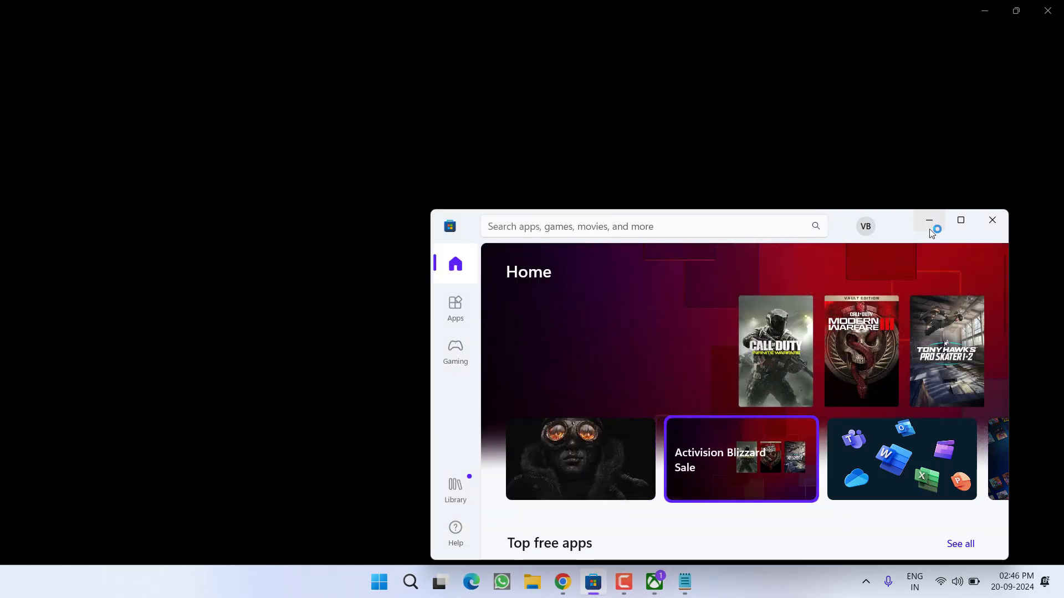
left_click(929, 220)
left_click(985, 10)
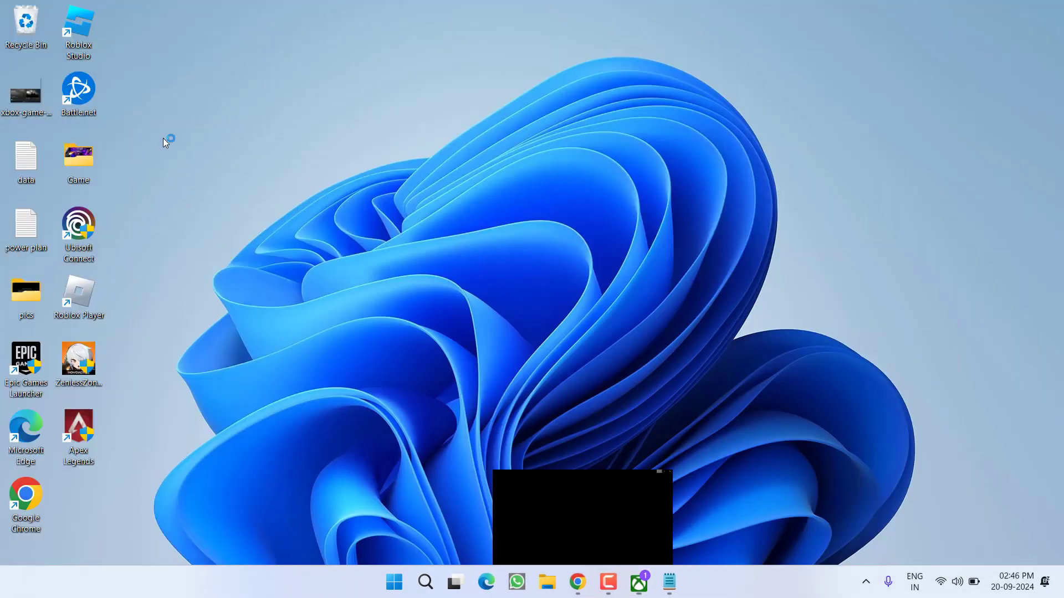
- Search for PowerShell and run Windows PowerShell as administrator, approving the elevation
key("super")
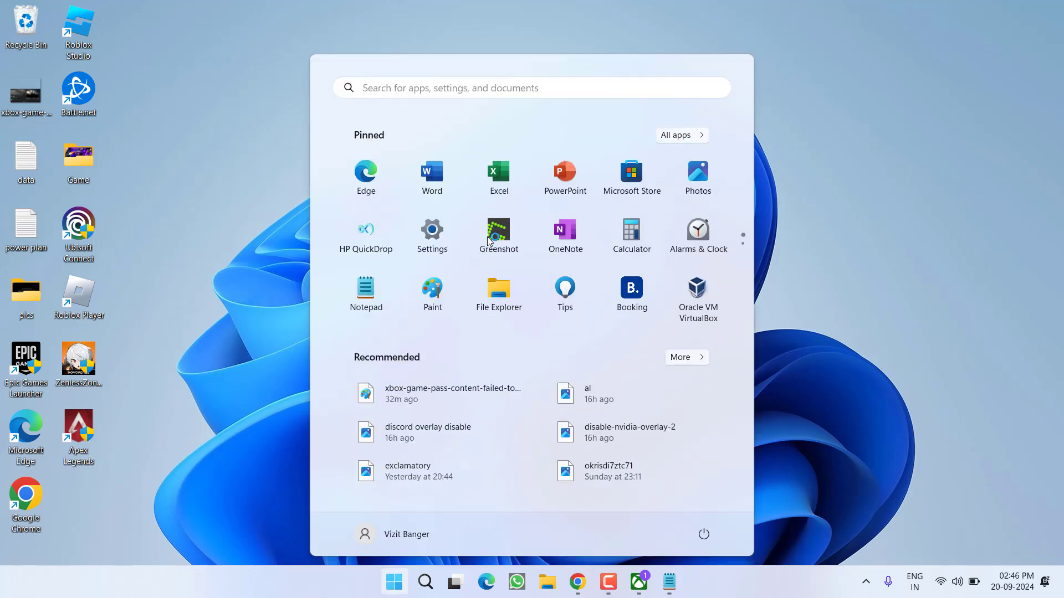
type("power")
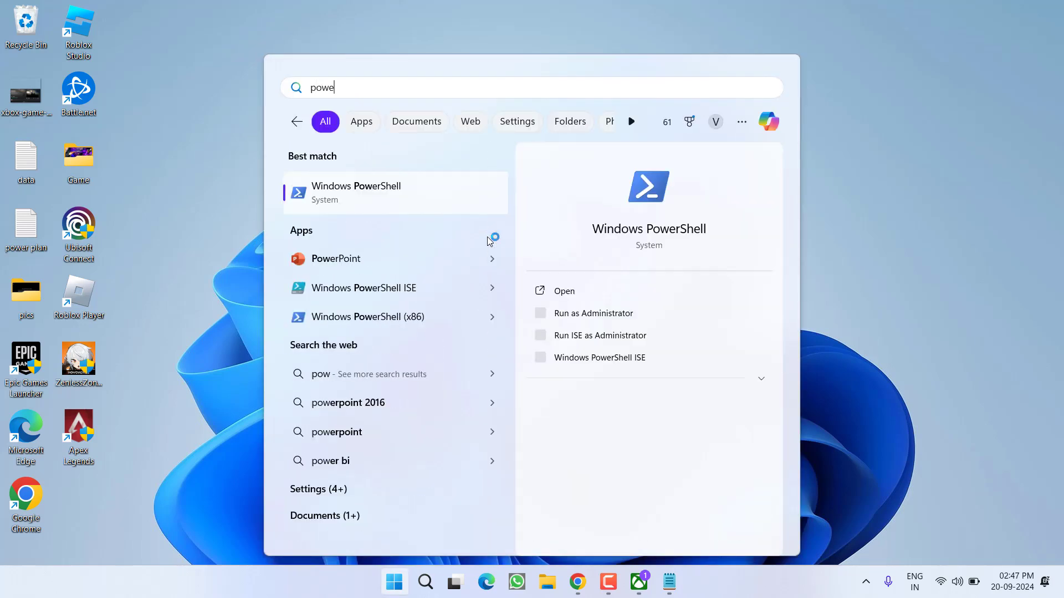
left_click(596, 316)
left_click(465, 410)
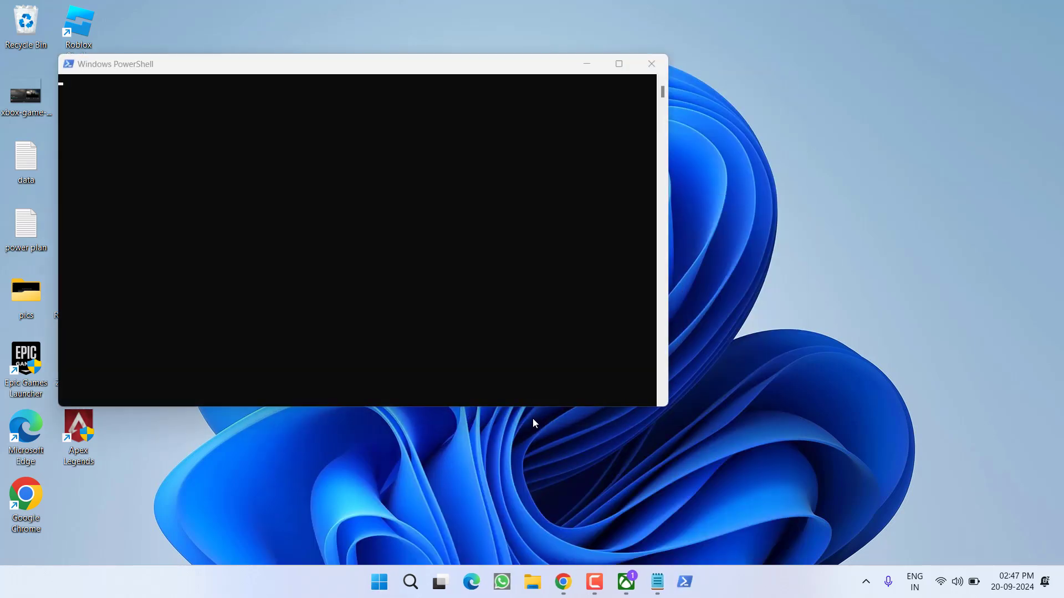
- Copy "get-appxpackage Microsoft.GamingServices | remove-AppxPackage -allusers" from the Notepad file and run it in PowerShell
left_click(654, 582)
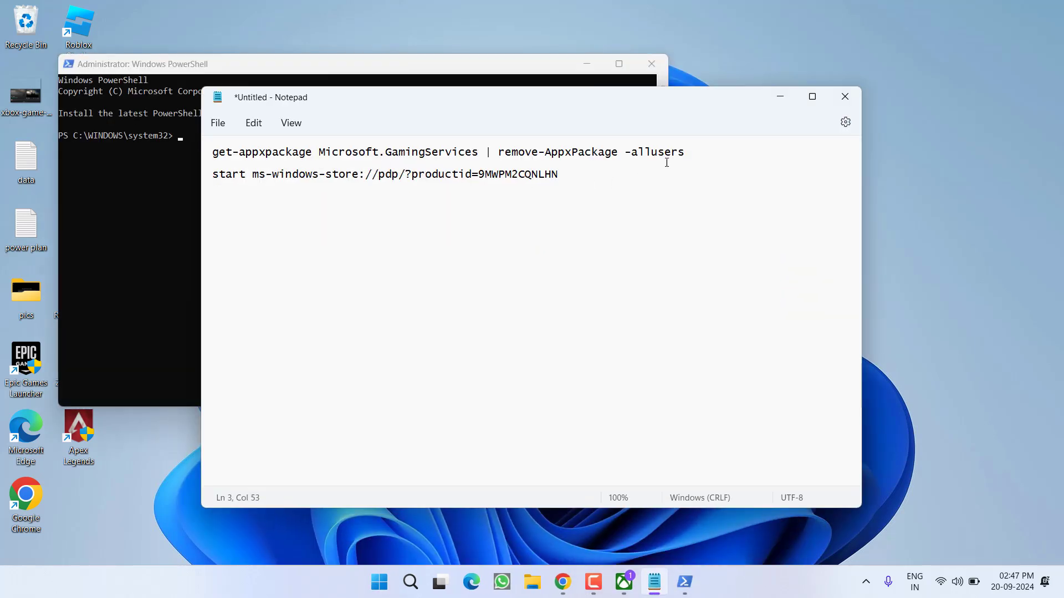
left_click_drag(685, 153, 221, 143)
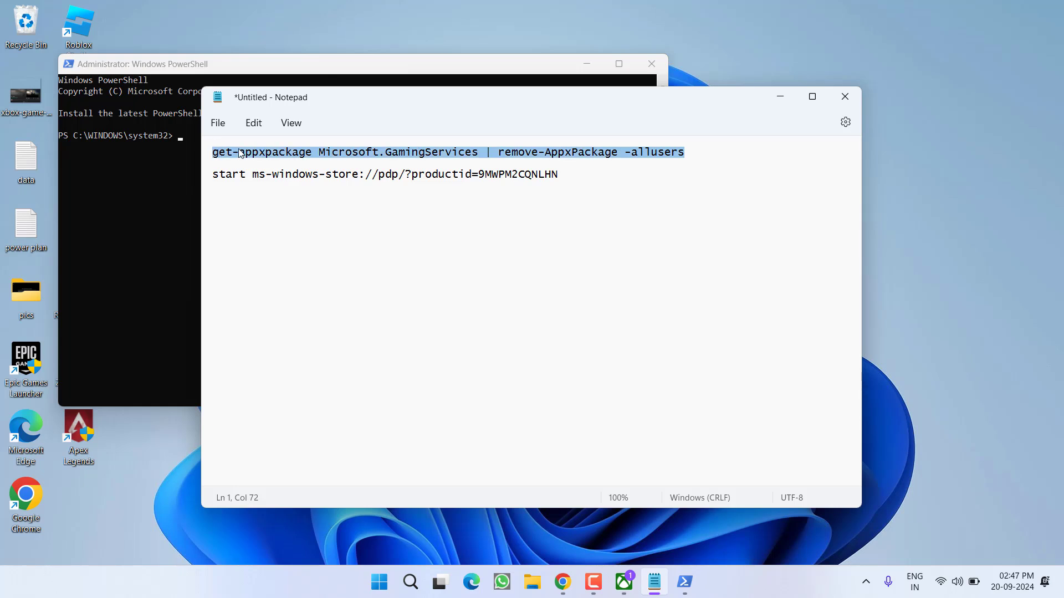
right_click(241, 154)
left_click(271, 221)
left_click(125, 161)
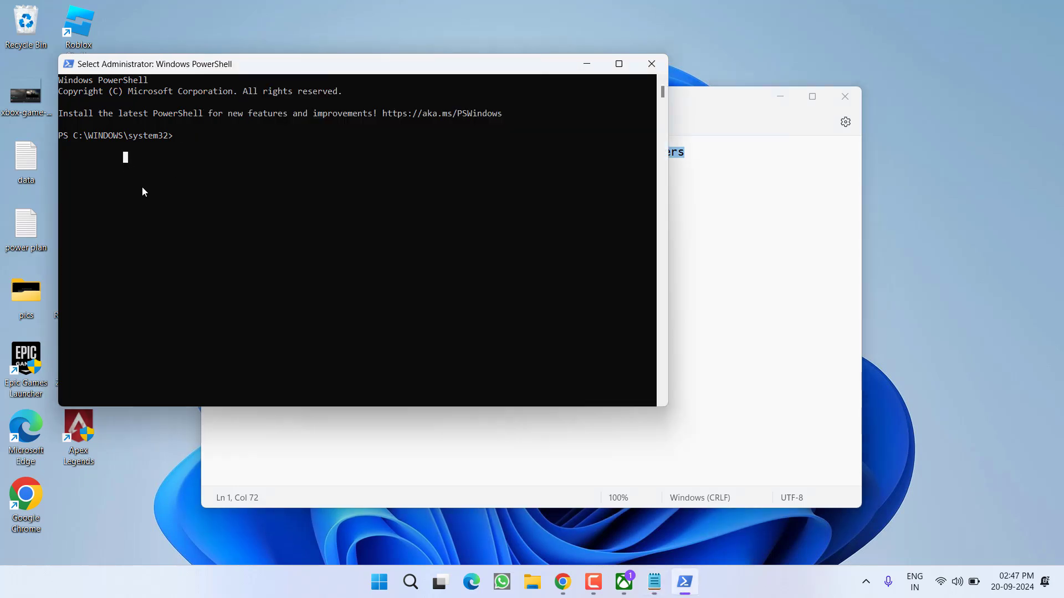
right_click(138, 170)
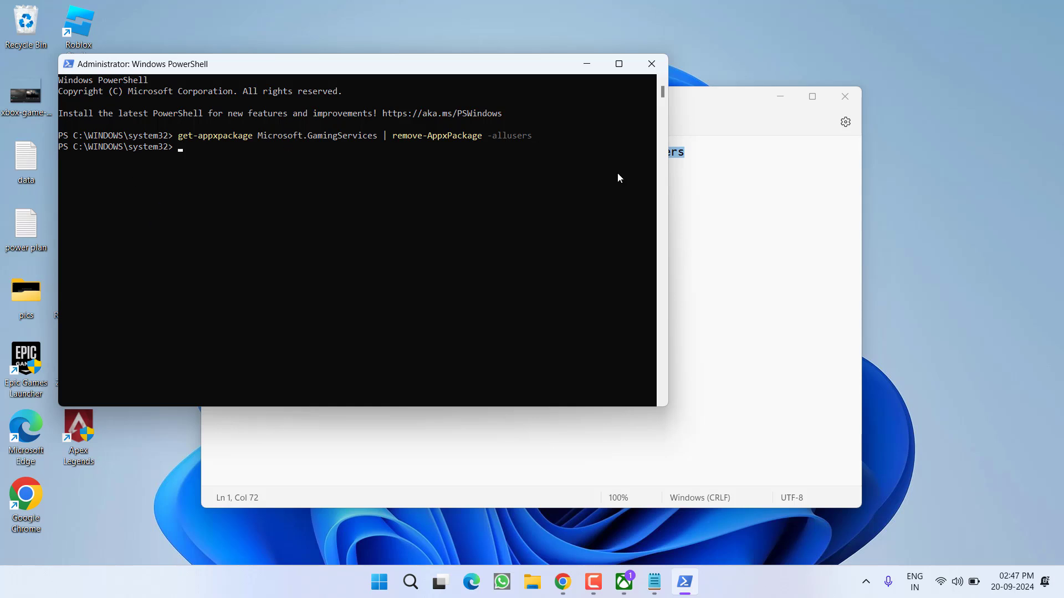
- Copy "start ms-windows-store://pdp/?productid=9MWPM2CQNLHN" from the Notepad file and run it in PowerShell
left_click(739, 240)
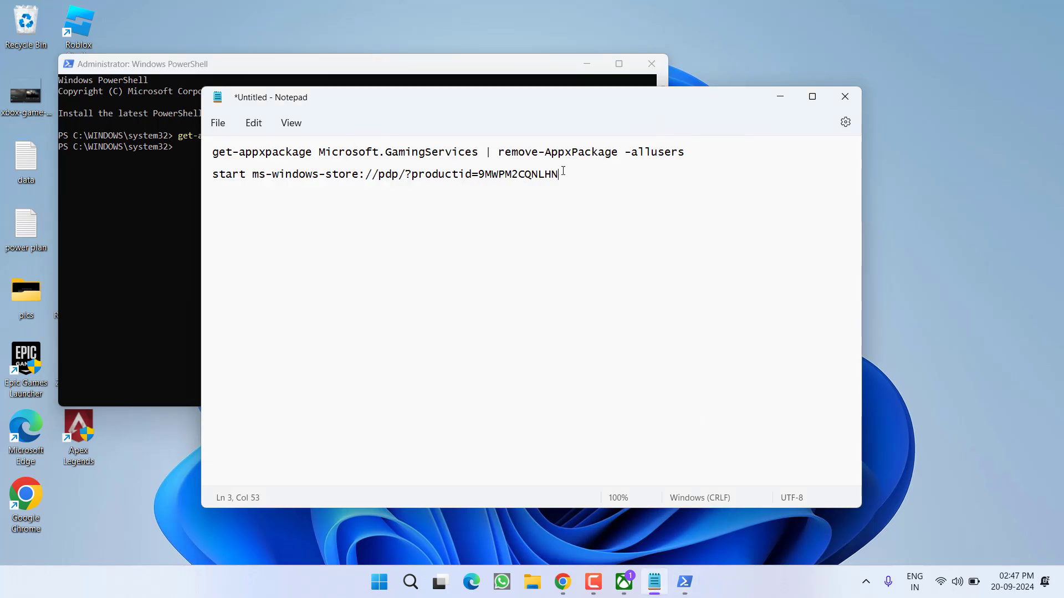
left_click_drag(563, 173, 210, 175)
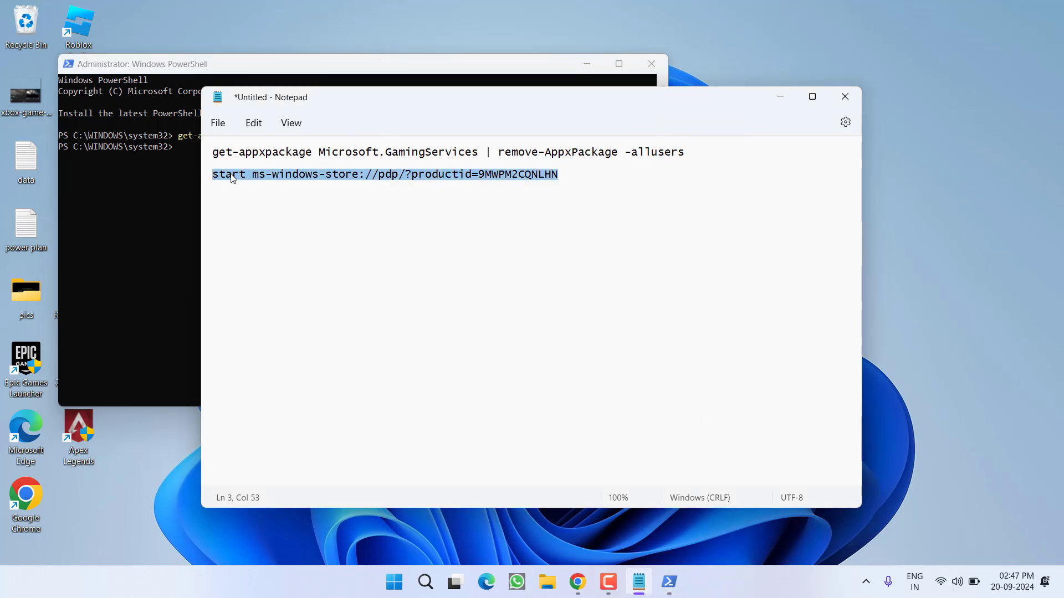
right_click(231, 177)
left_click(285, 245)
left_click(130, 201)
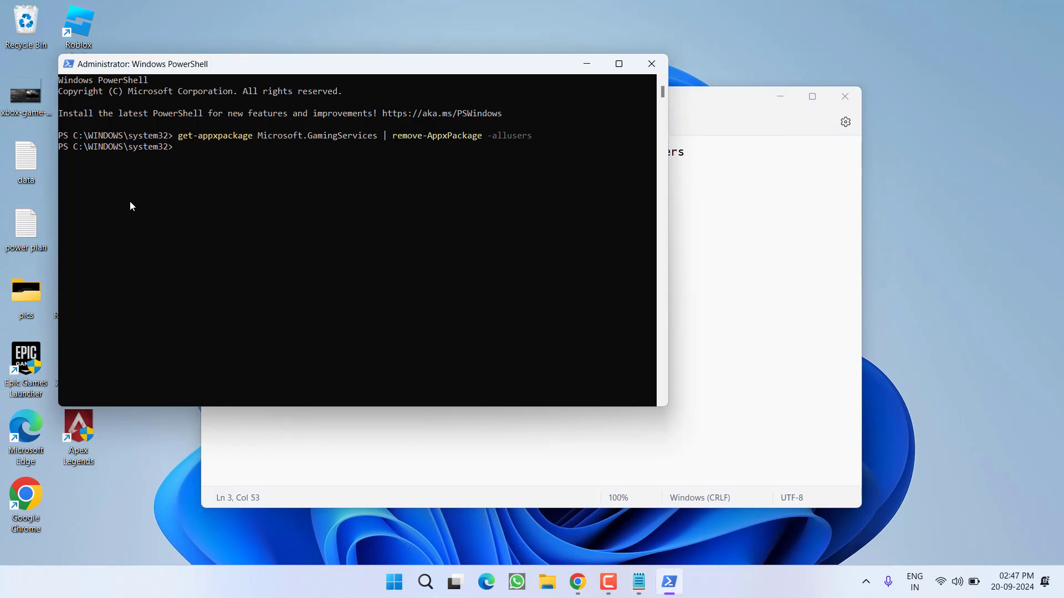
right_click(130, 203)
key("Return")
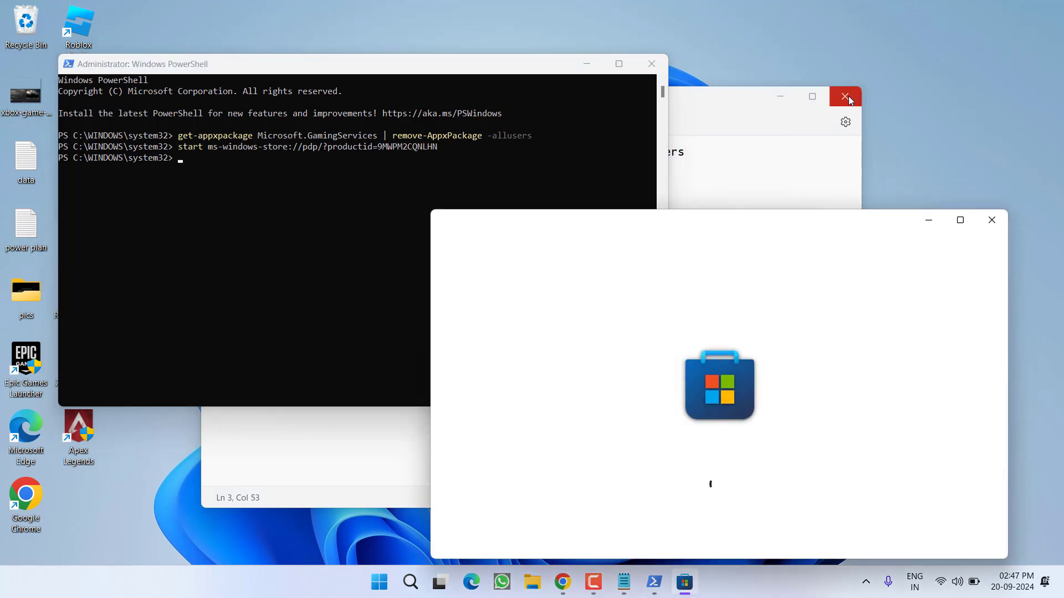
- Close Notepad, install Gaming Services from its Store page with elevation approved, then minimize the Store and close PowerShell
left_click(846, 96)
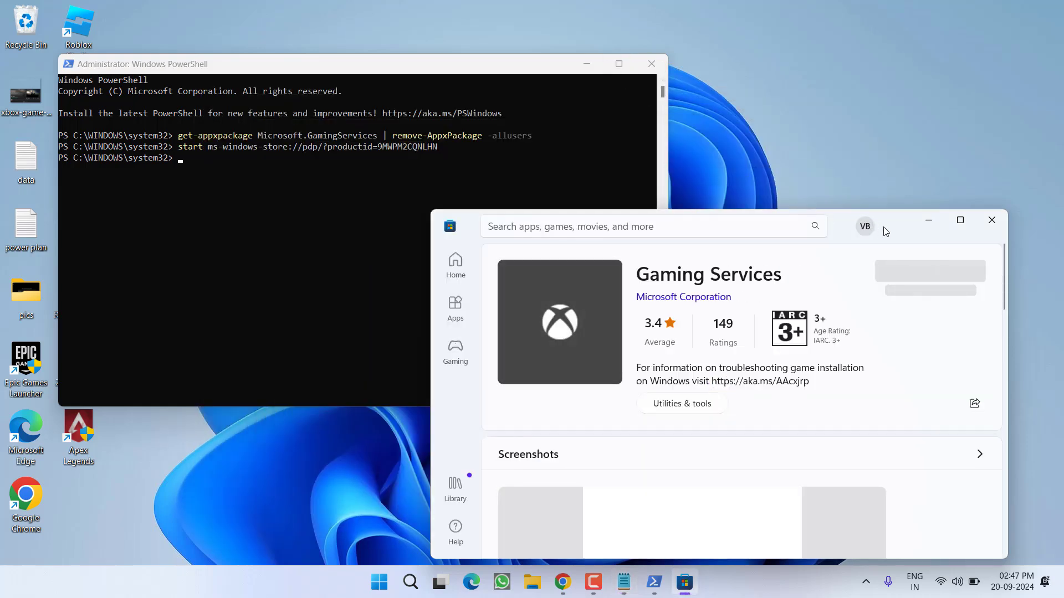
left_click_drag(885, 231, 755, 127)
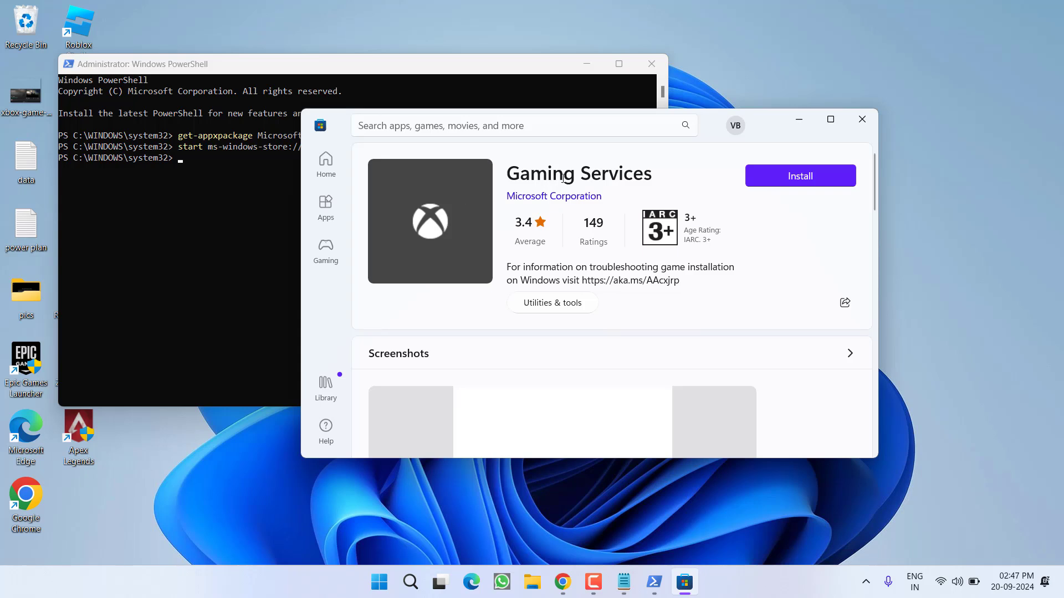
left_click(799, 177)
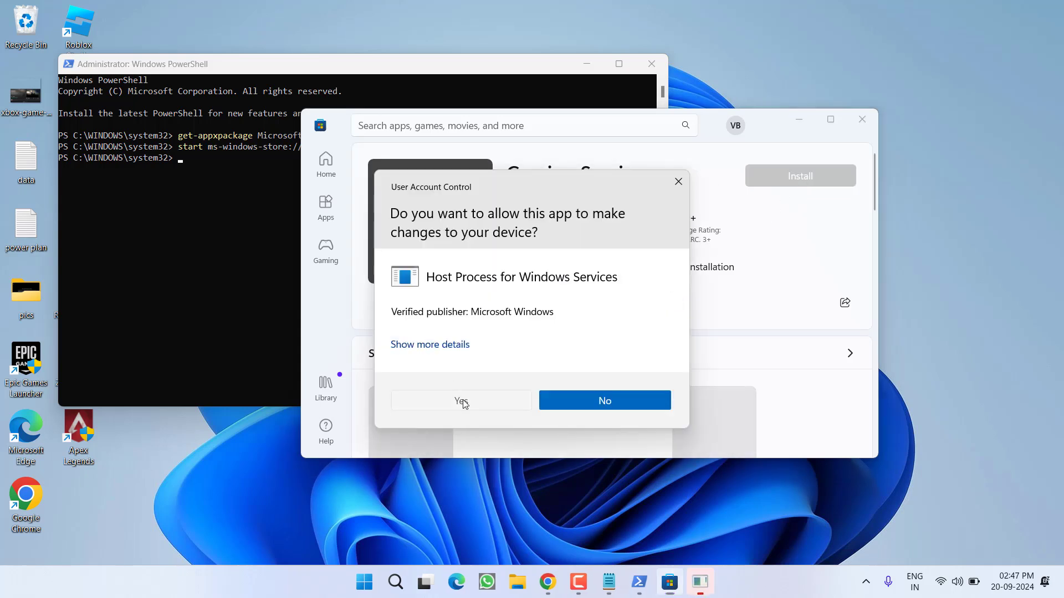
left_click(461, 400)
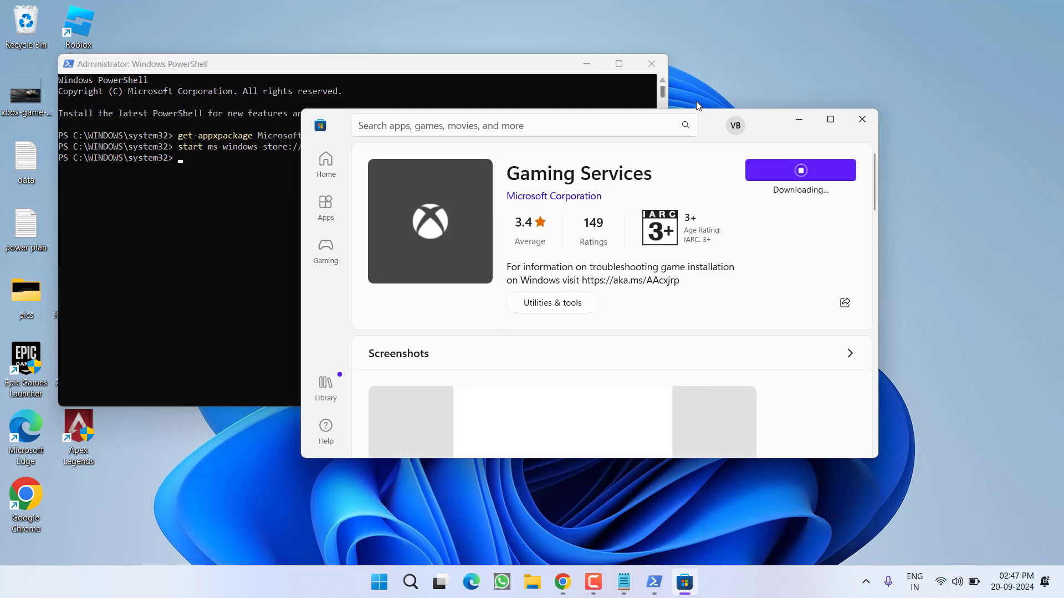
left_click(798, 119)
left_click(651, 64)
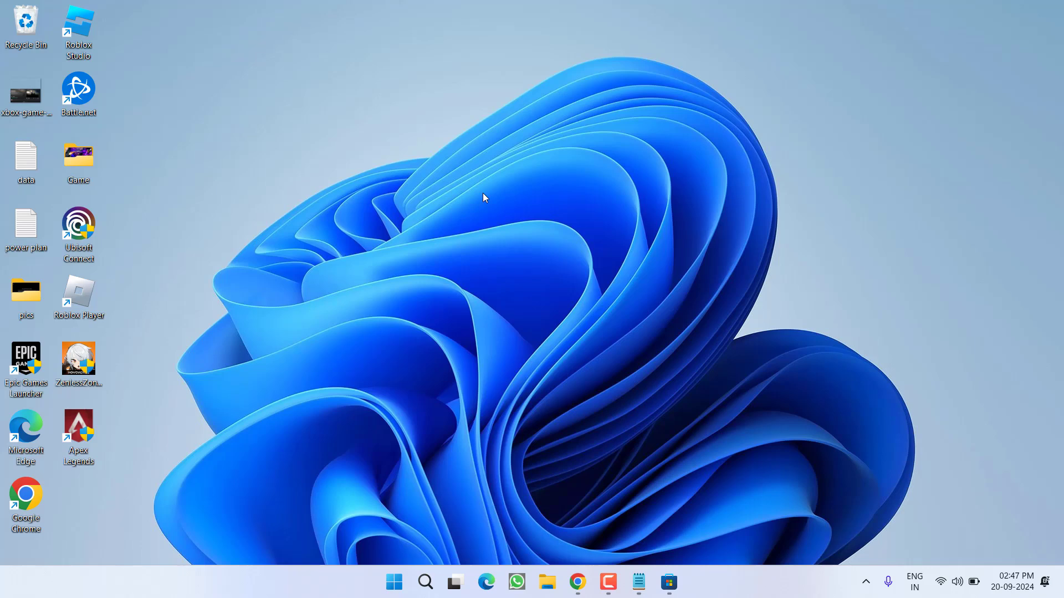
- Run "regedit" and approve the elevation to open Registry Editor
right_click(395, 582)
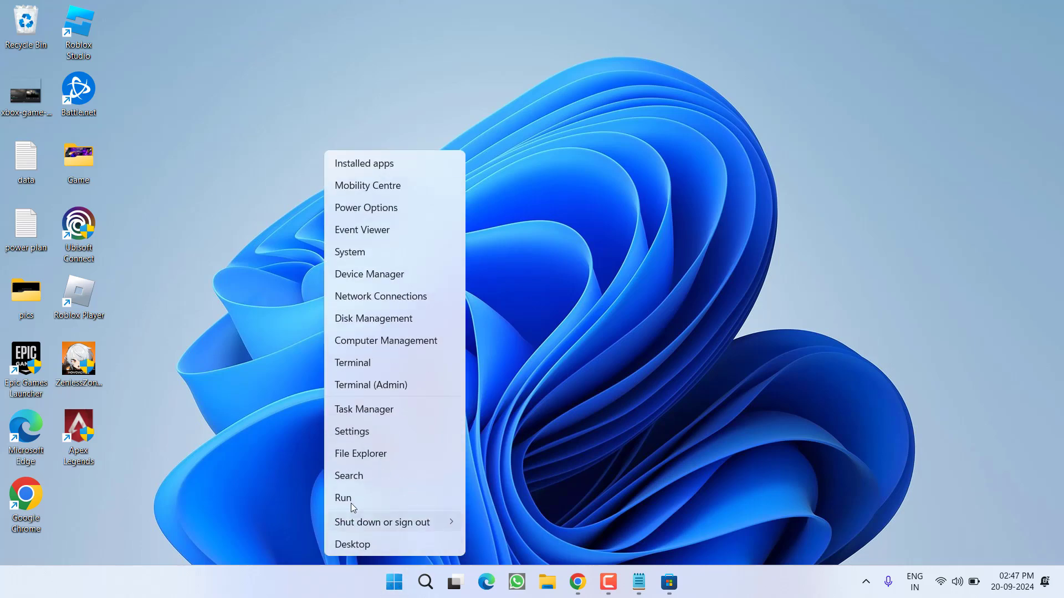
left_click(357, 497)
type("regedit")
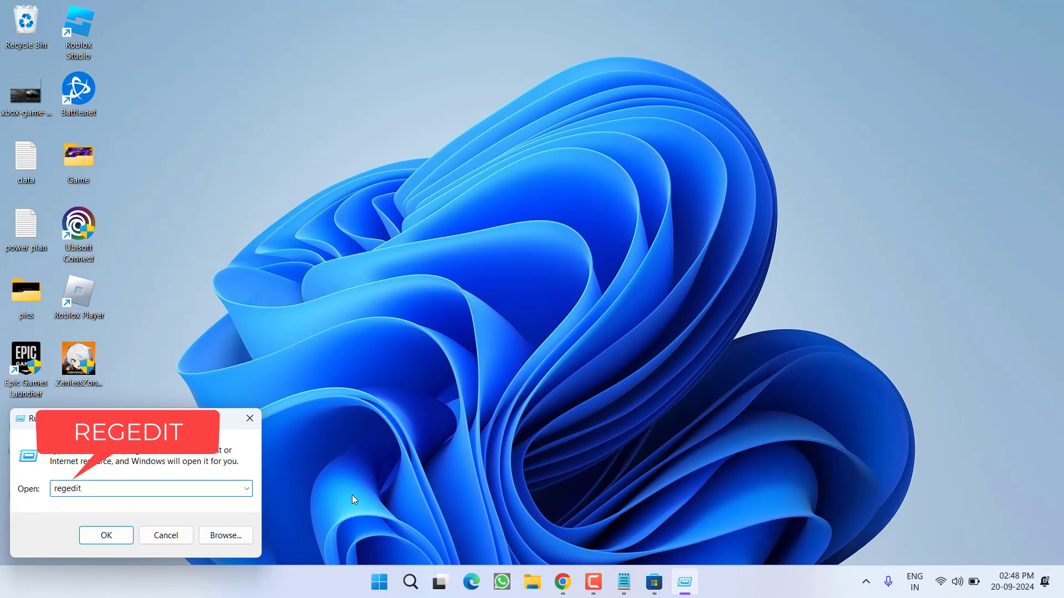
key("Return")
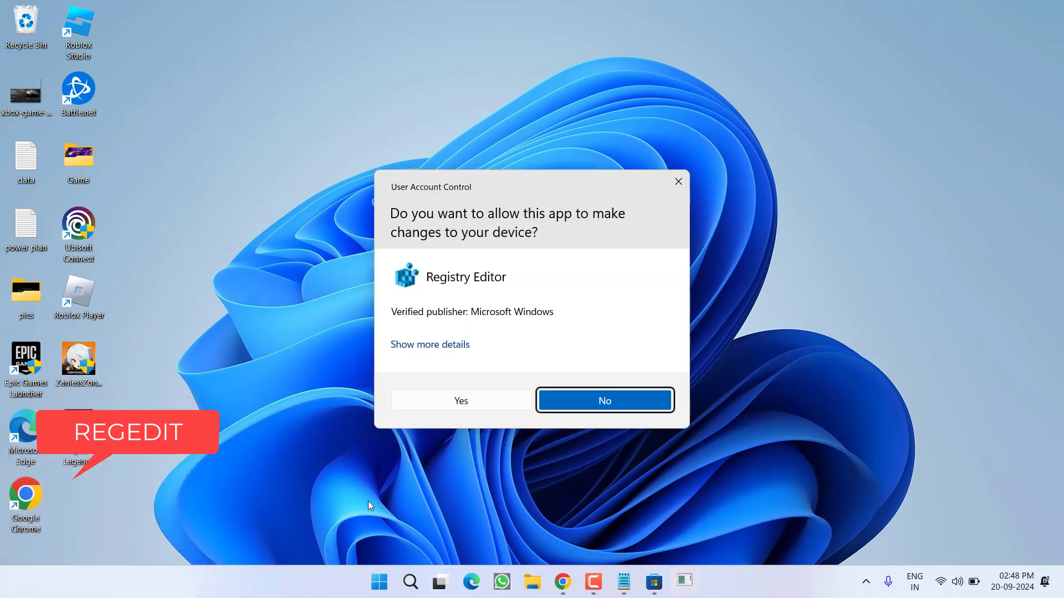
left_click(483, 405)
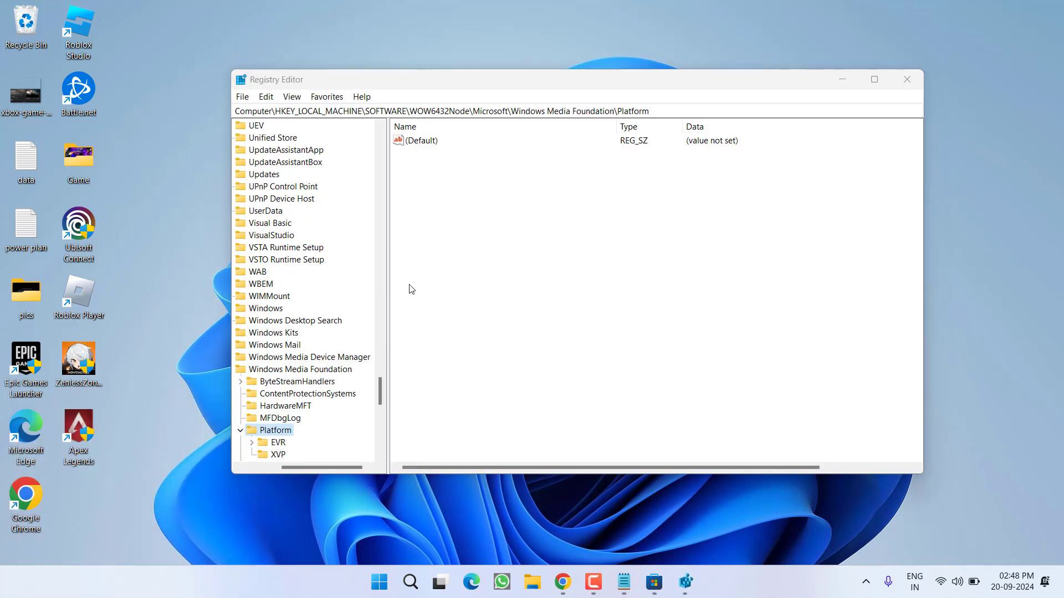
- Collapse HKEY_LOCAL_MACHINE and go to the registry key Computer\HKEY_LOCAL_MACHINE\SYSTEM\CurrentControlSet\Services\AppXSvc
left_click_drag(322, 467, 306, 467)
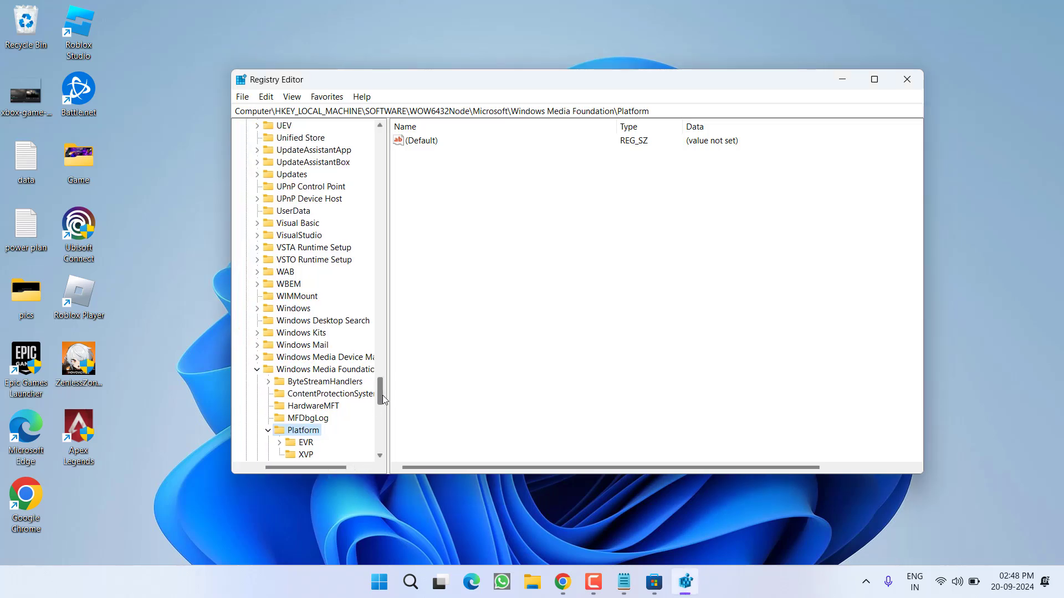
left_click_drag(380, 391, 371, 131)
left_click_drag(327, 468, 308, 468)
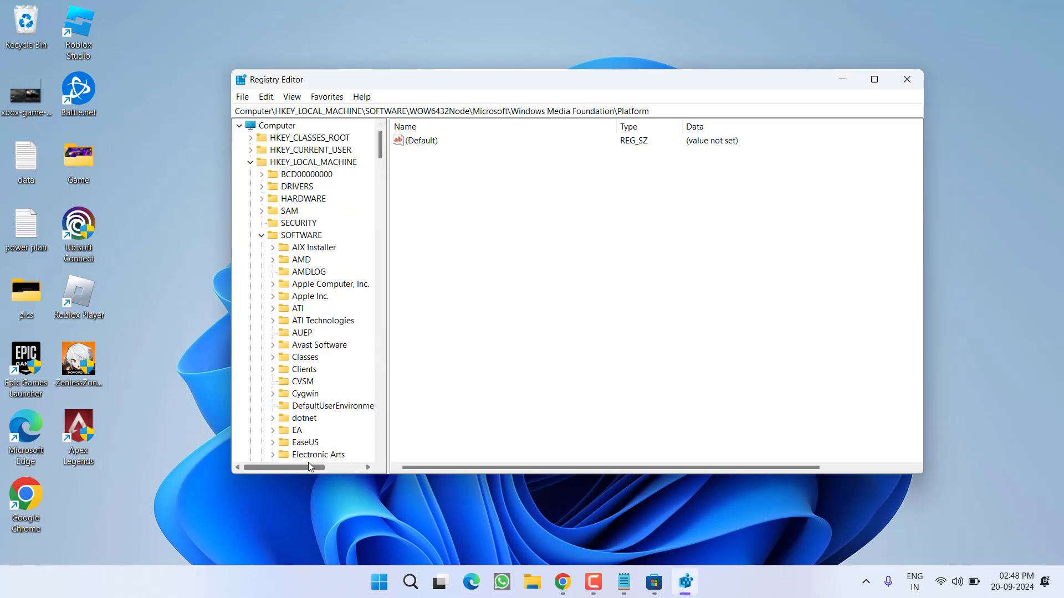
left_click(250, 162)
left_click_drag(363, 111, 235, 111)
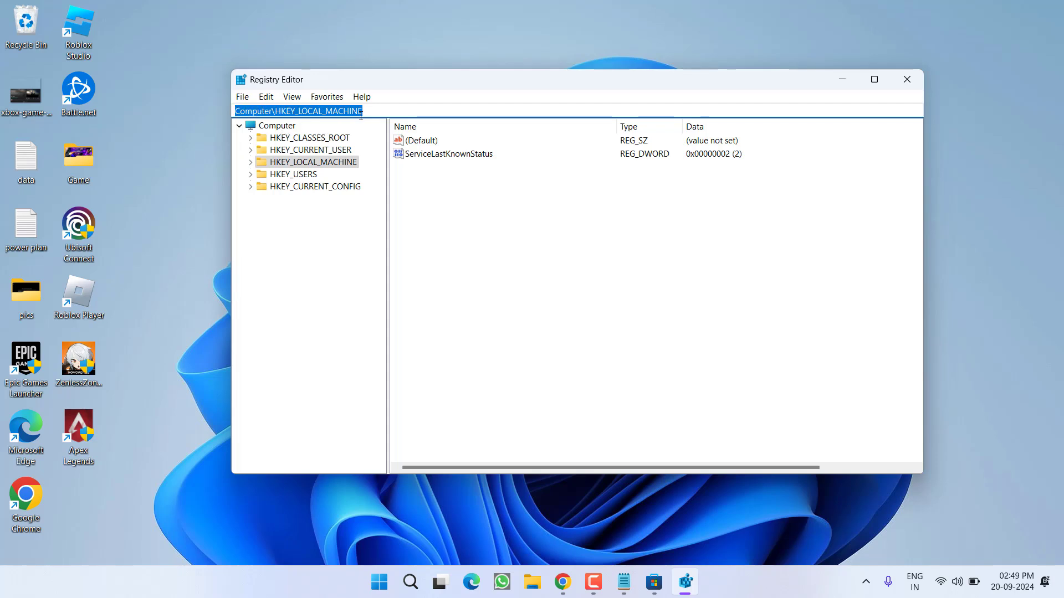
type("Computer\\HKEY_LOCAL_MACHINE\\SYSTEM\\CurrentControlSet\\Services\\AppXSvc")
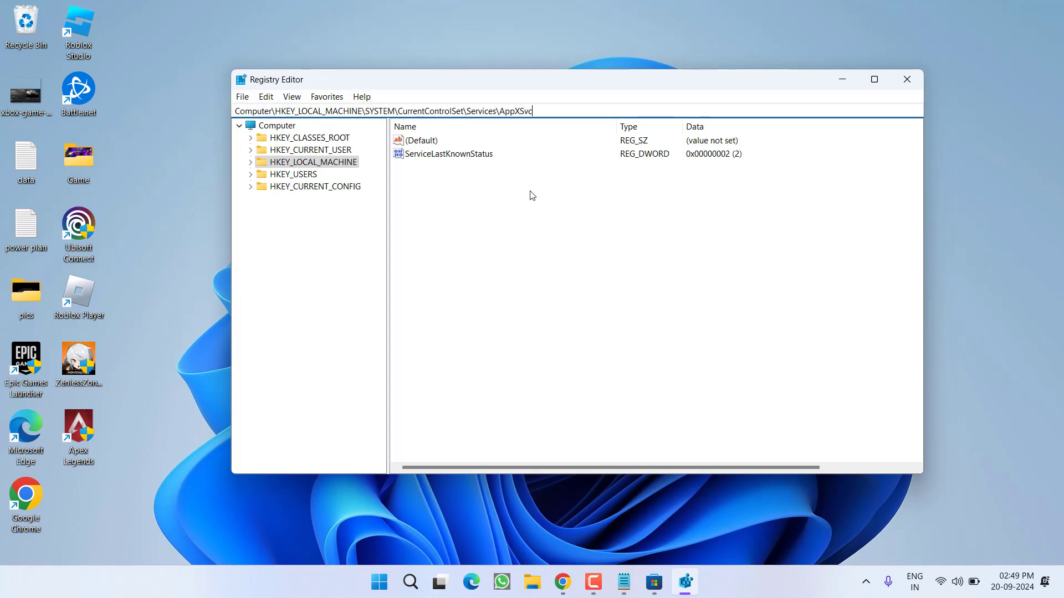
key("Return")
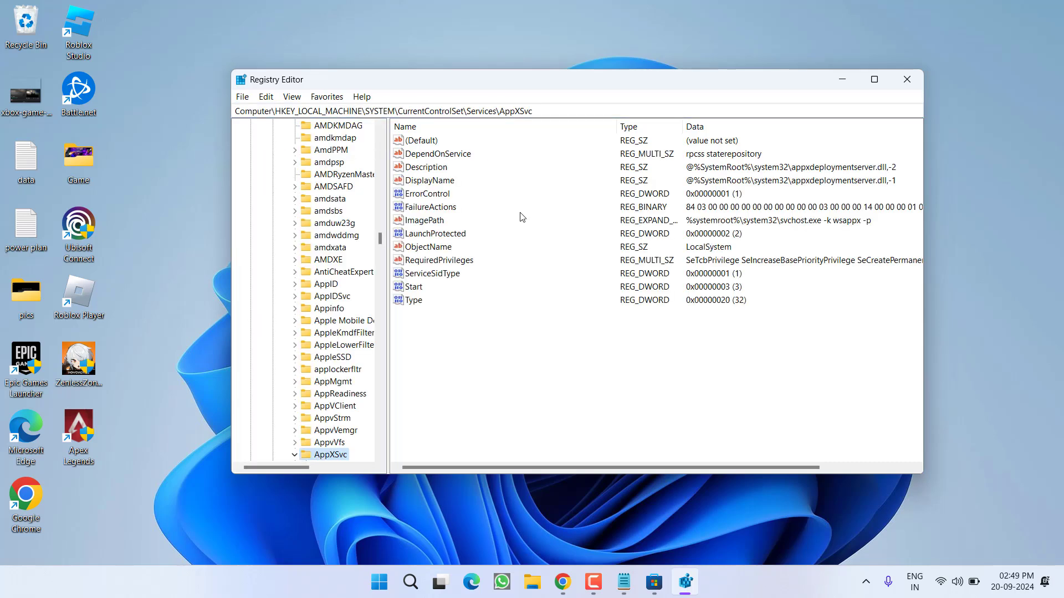
- Try to set the value data of AppXSvc's Start DWORD to 2, and close Registry Editor
left_click(413, 287)
double_click(413, 287)
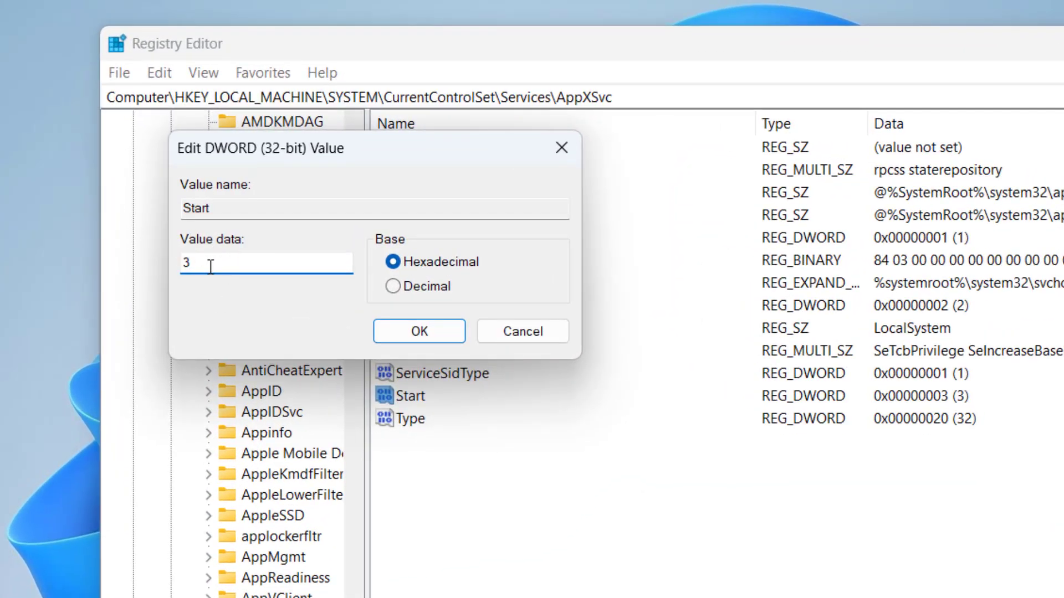
double_click(210, 262)
type("2")
left_click(420, 333)
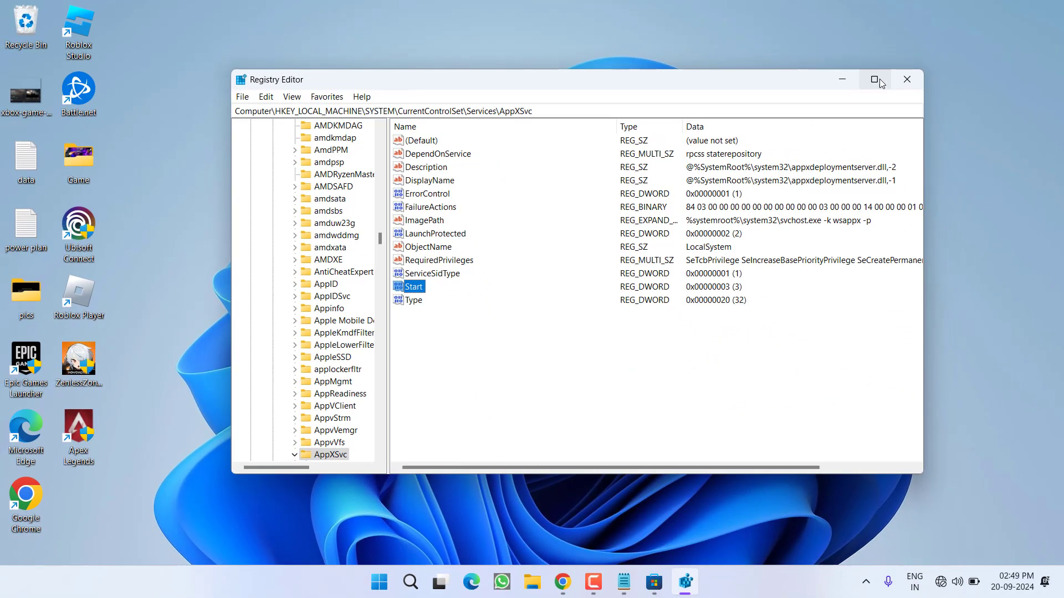
left_click(907, 79)
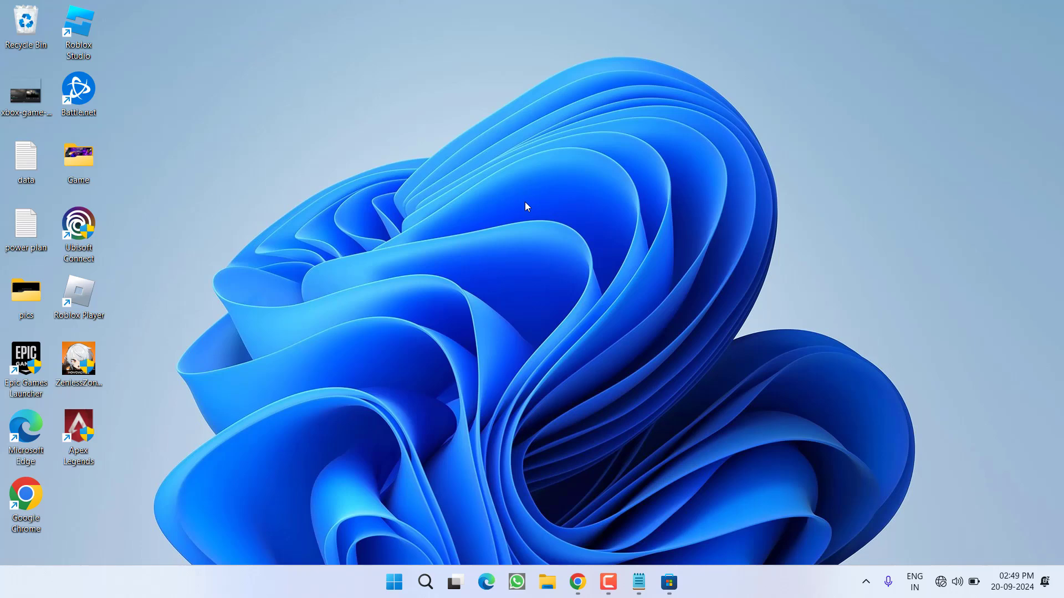
- In Windows Settings, search the installed apps for "xbox" and open the Xbox app's advanced options
key("super+i")
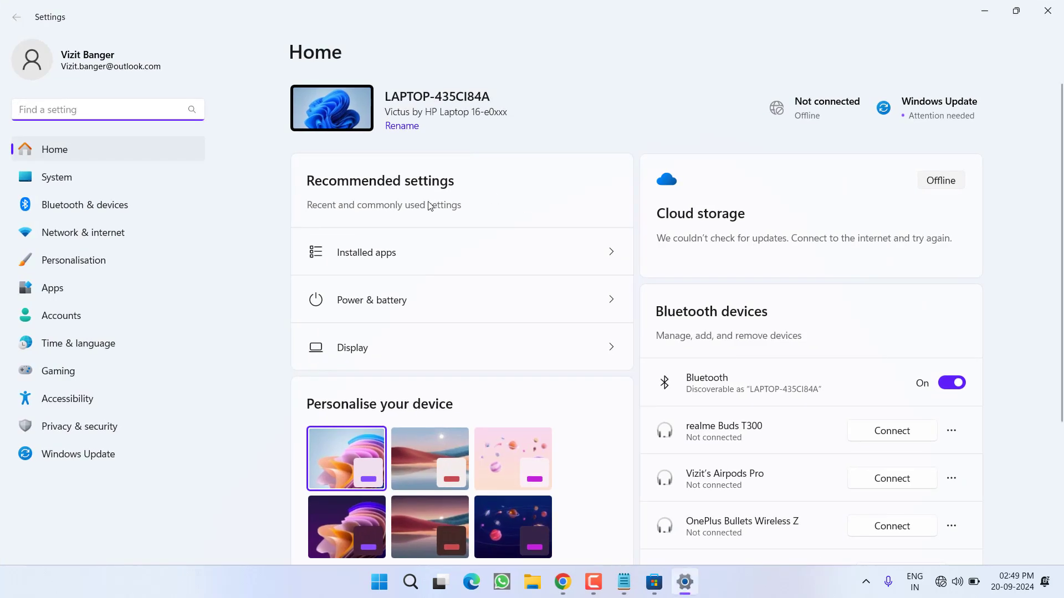
left_click(68, 282)
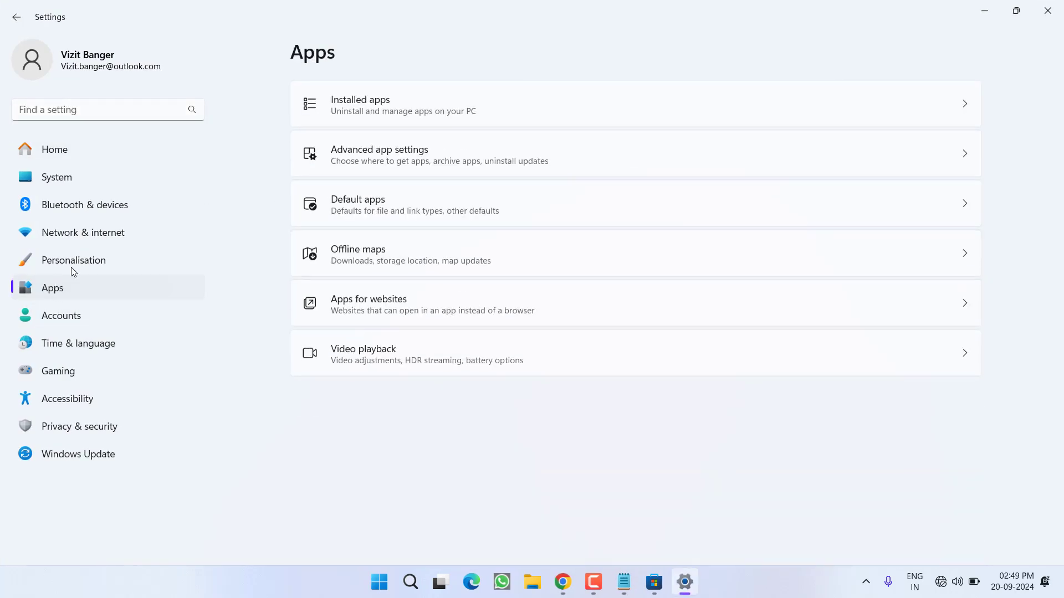
left_click(450, 118)
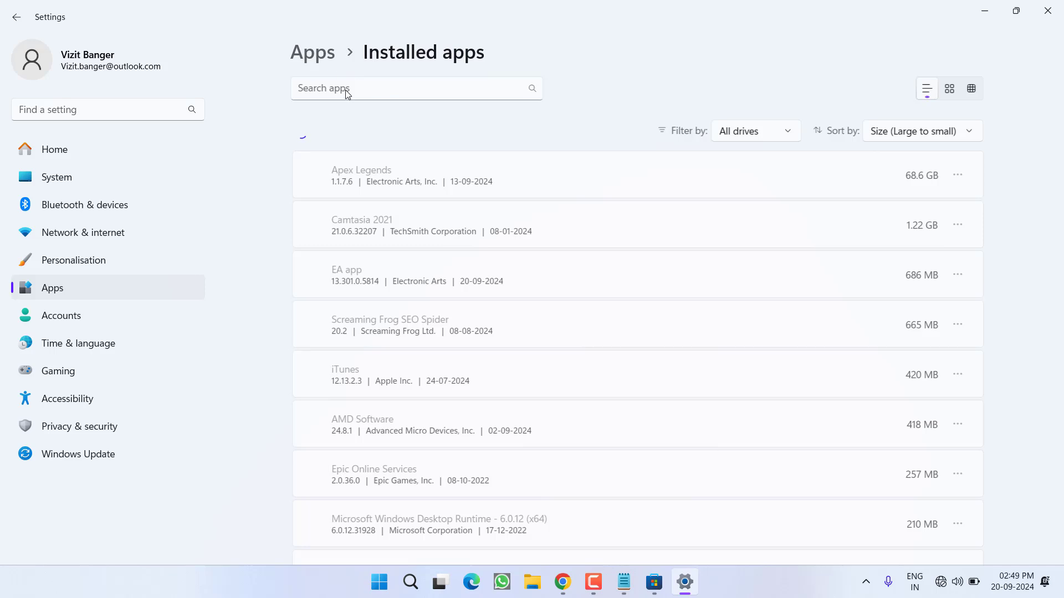
left_click(347, 91)
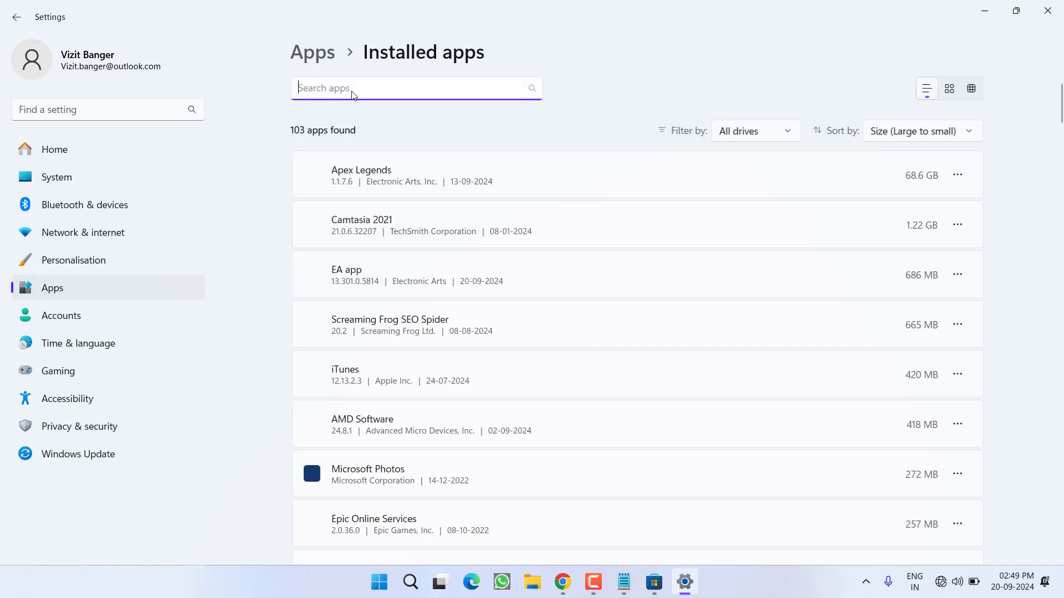
type("xbox")
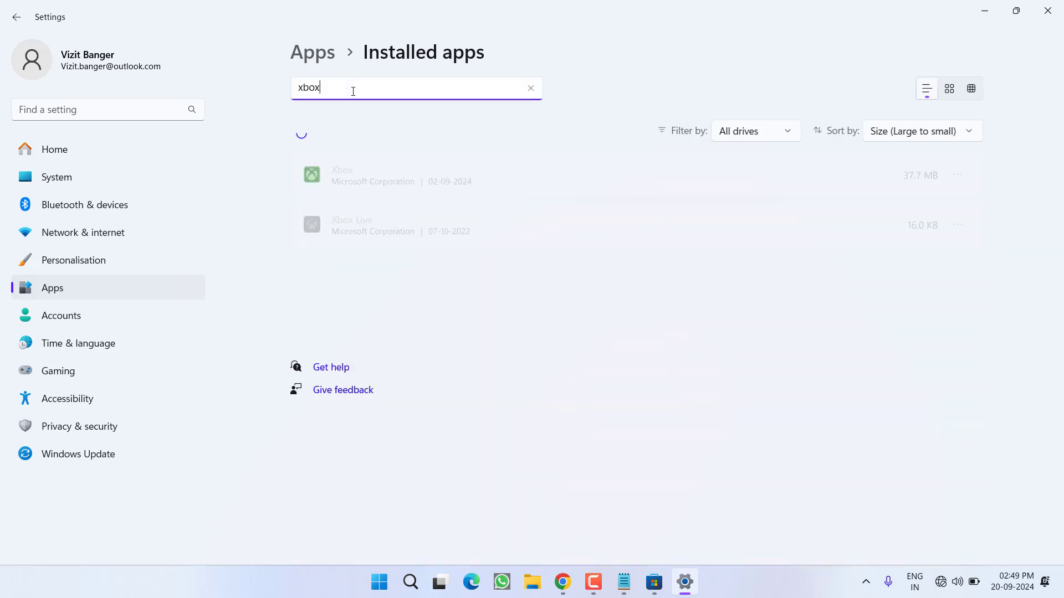
left_click(957, 176)
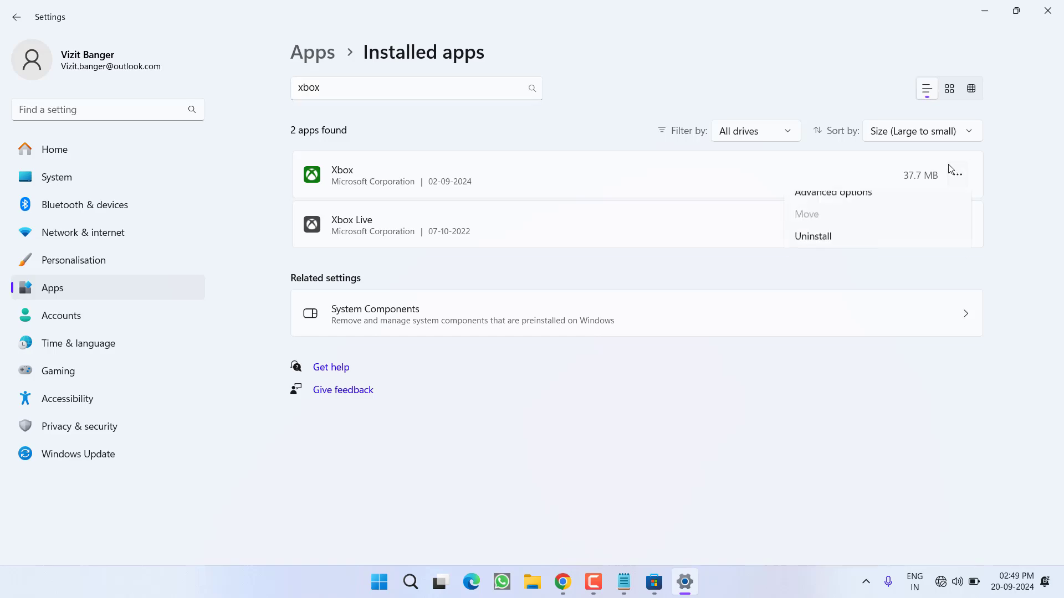
left_click(833, 209)
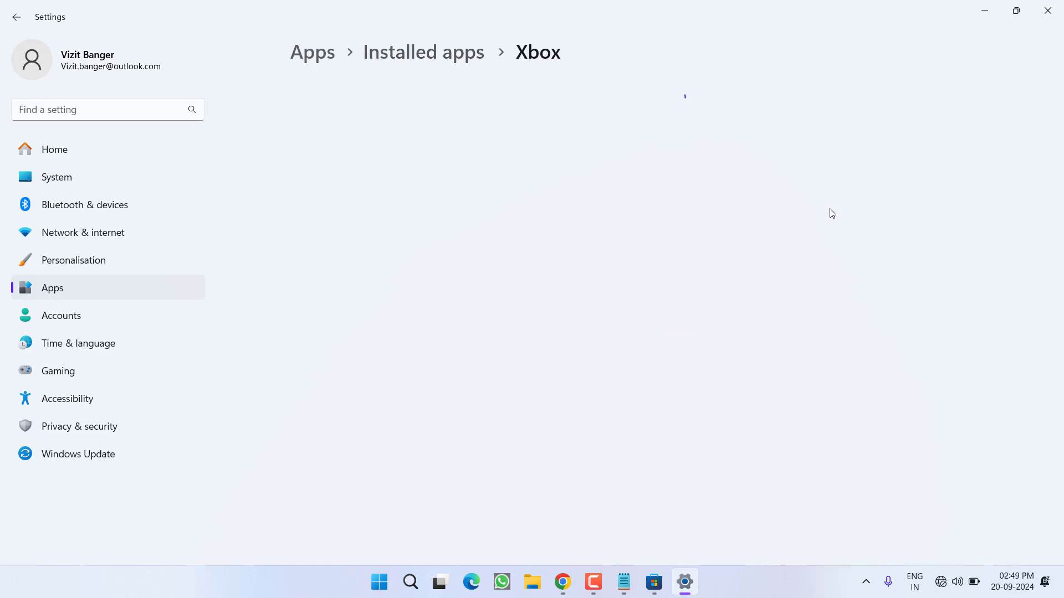
- Repair the Xbox app, and reset it with the data deletion confirmed
scroll(406, 350, "down", 10)
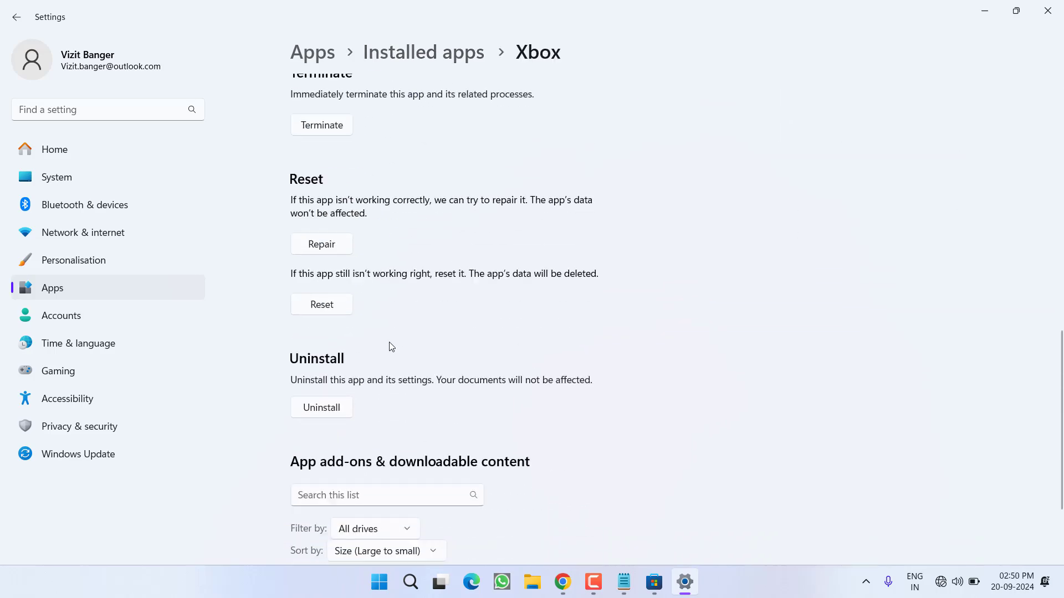
left_click(330, 256)
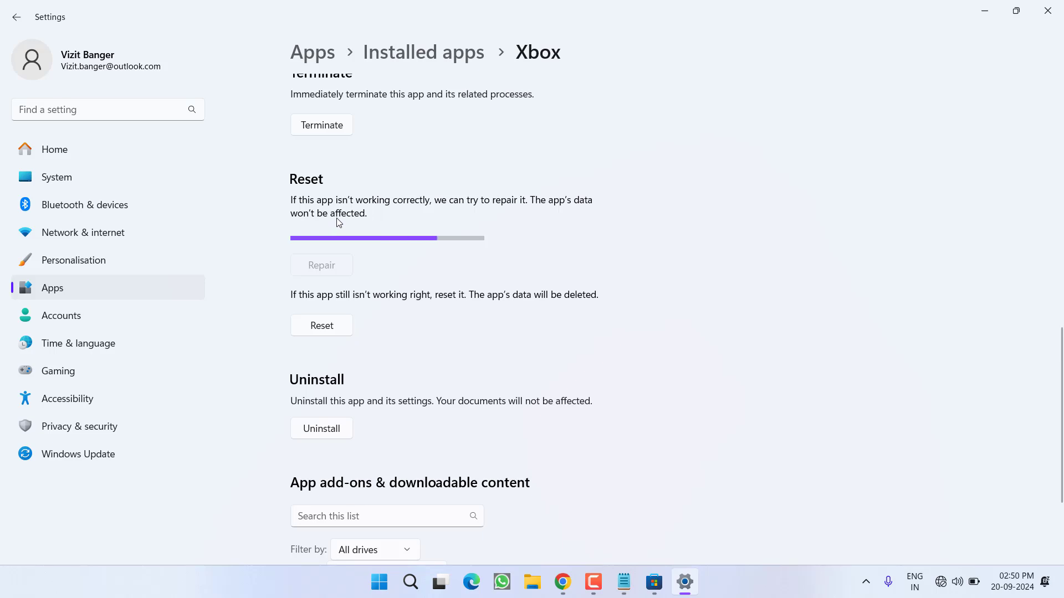
left_click(332, 305)
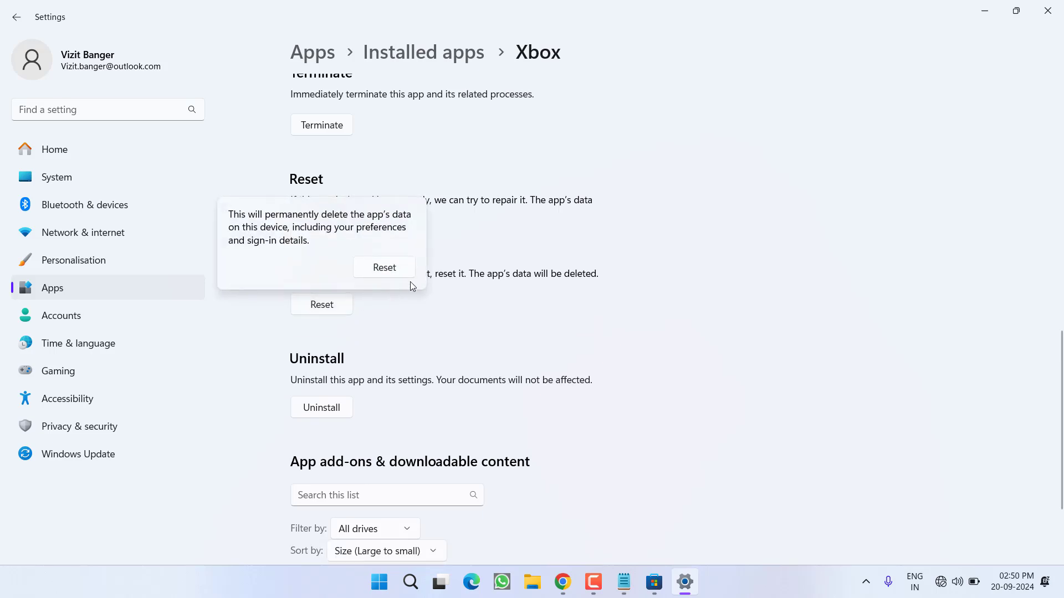
left_click(394, 270)
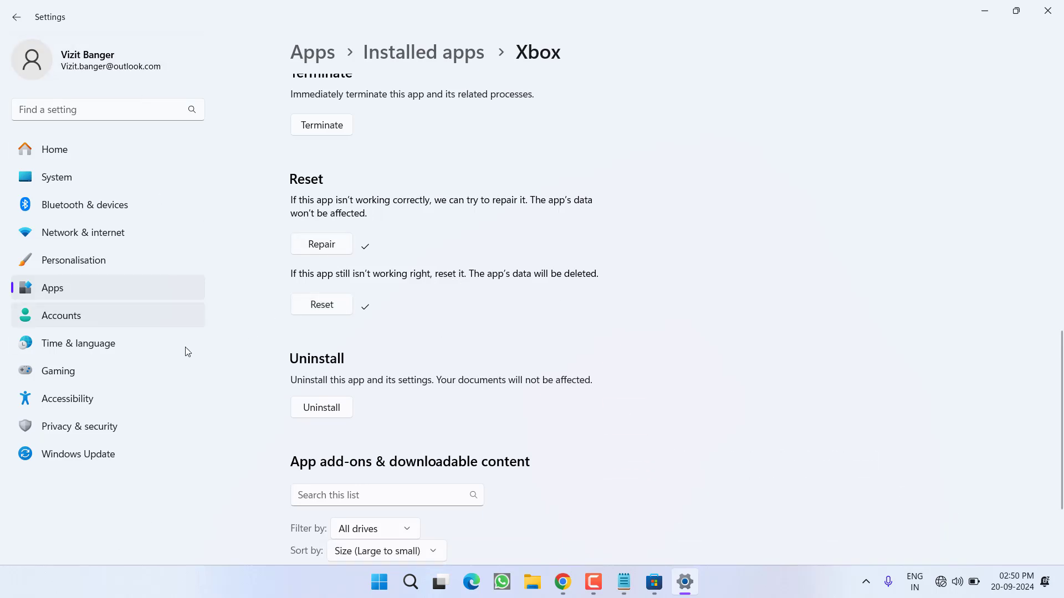
- Synchronise the clock with the time server in the date and time settings, and close Settings
left_click(84, 344)
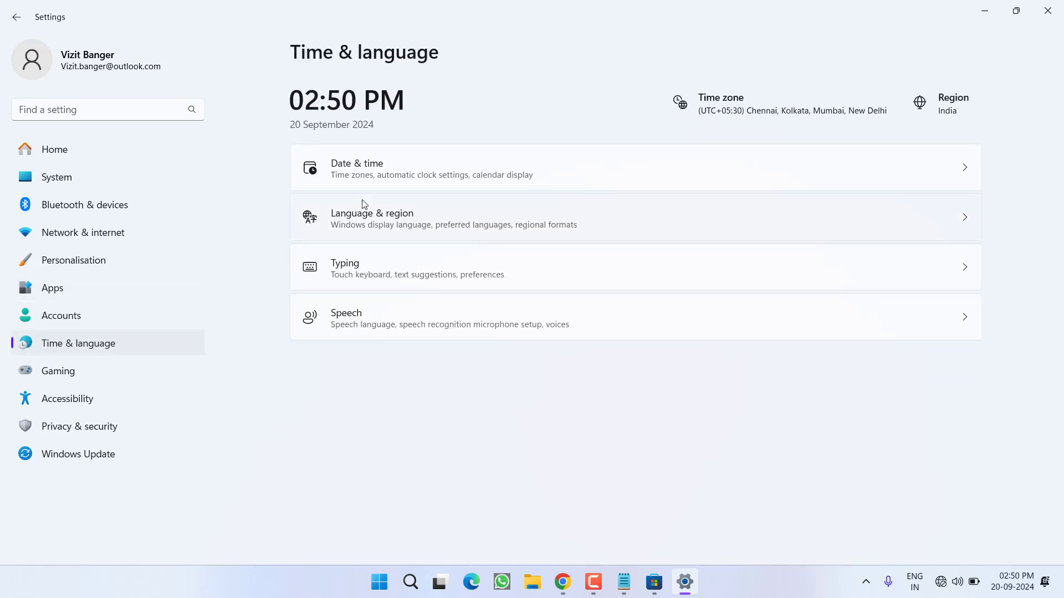
left_click(391, 172)
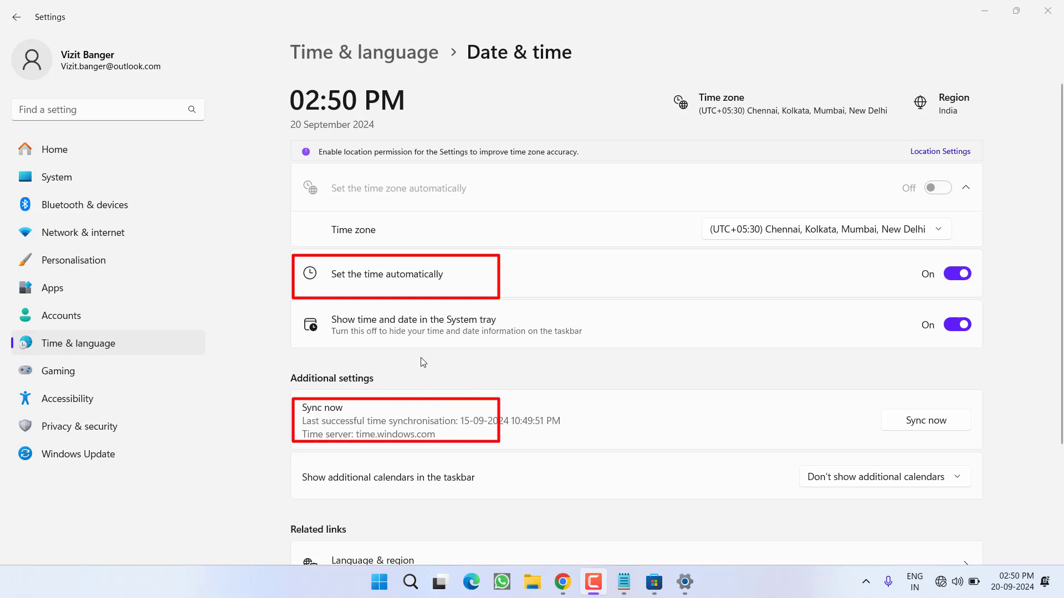
left_click(932, 431)
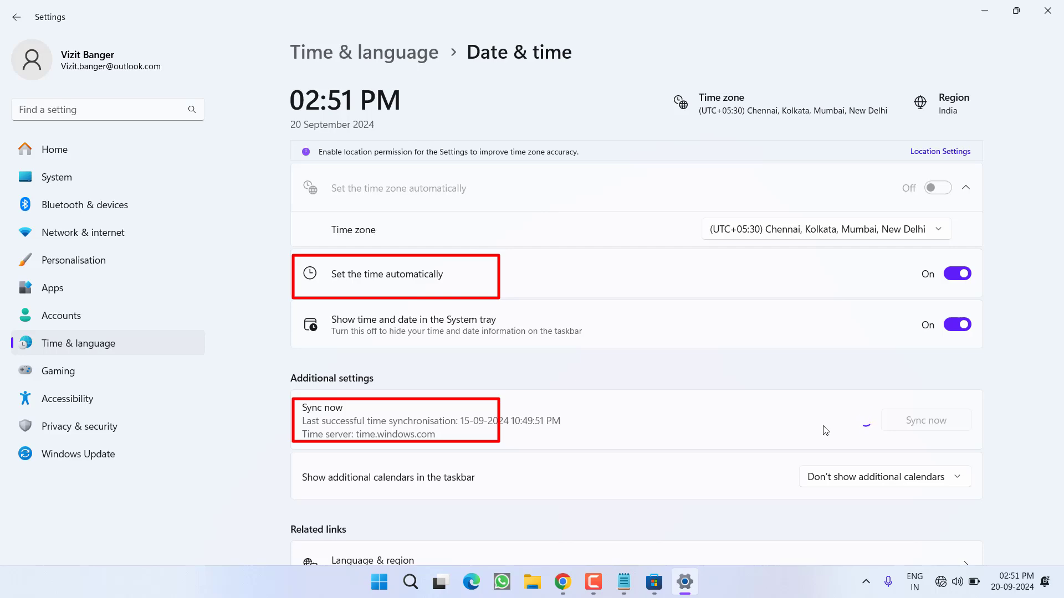
left_click(1047, 10)
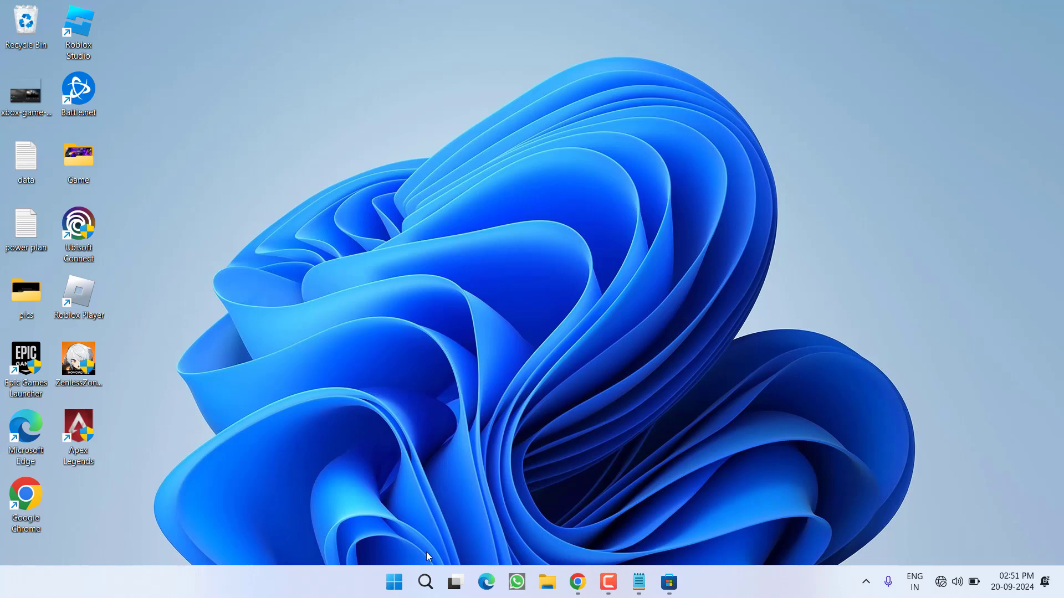
- Run "ncpa.cpl" to open Network Connections
right_click(393, 582)
left_click(367, 500)
type("ncpa")
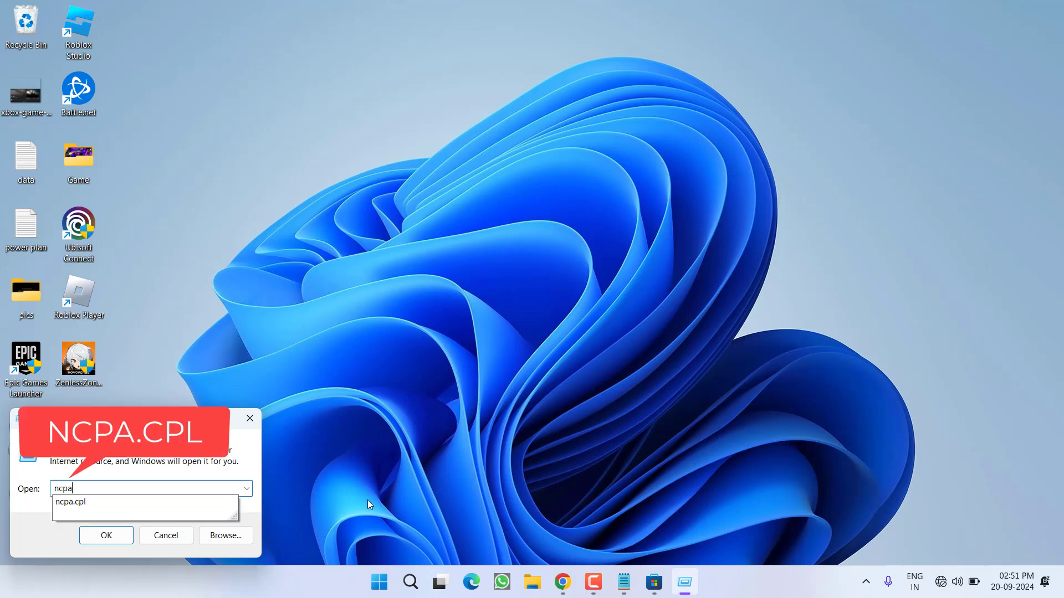
key("Down")
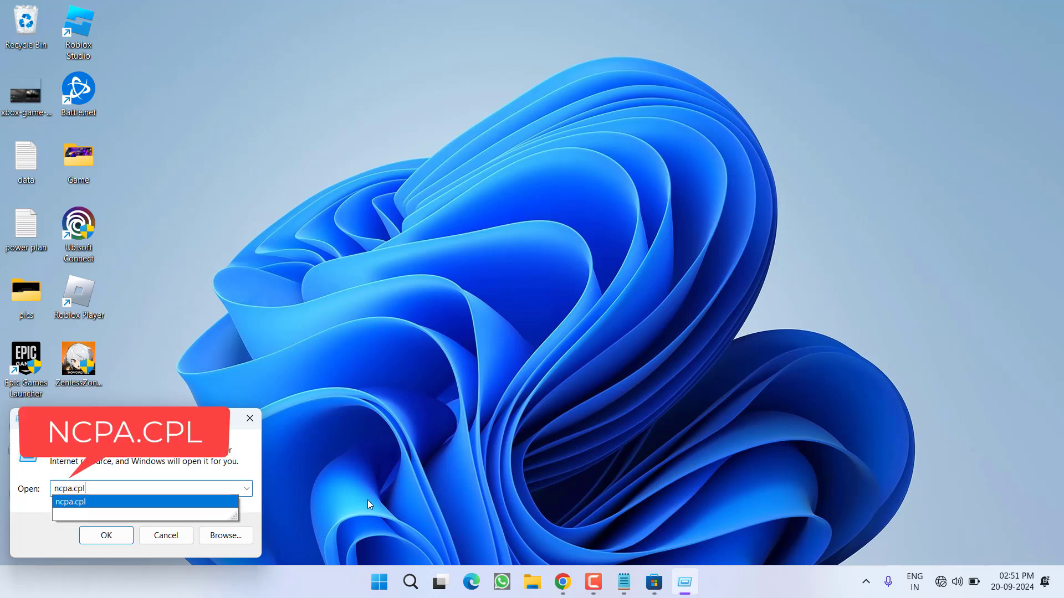
key("Return")
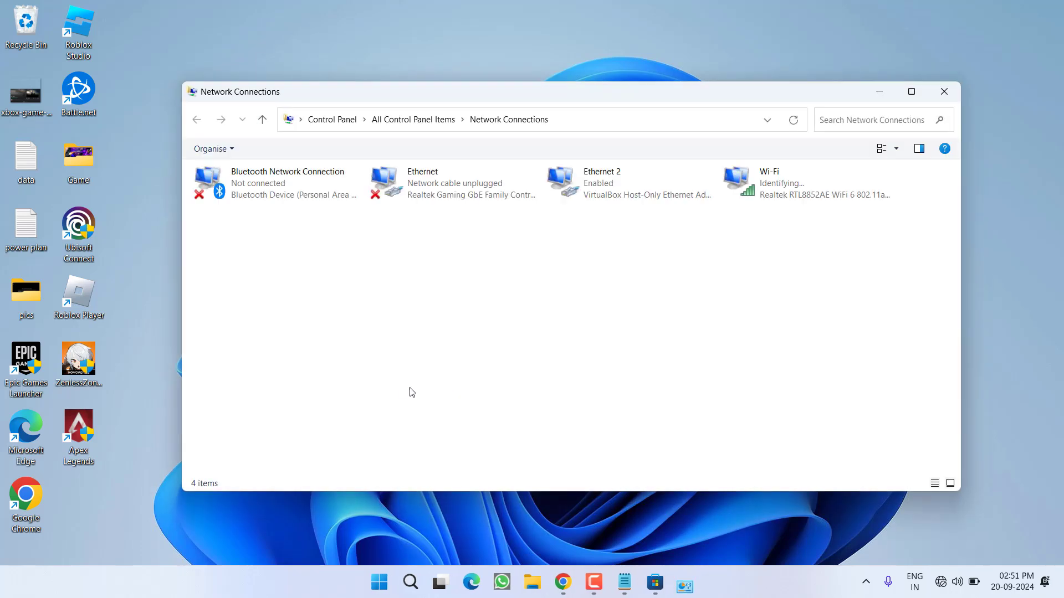
- Disable Internet Protocol Version 6 (TCP/IPv6) in the Wi-Fi connection's properties and apply the change
right_click(738, 195)
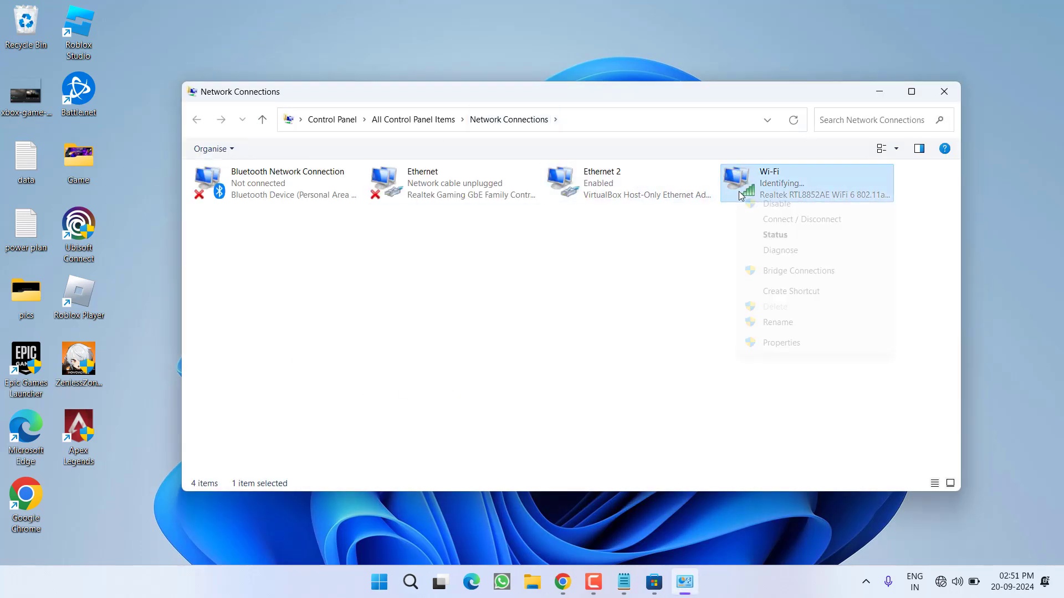
left_click(778, 342)
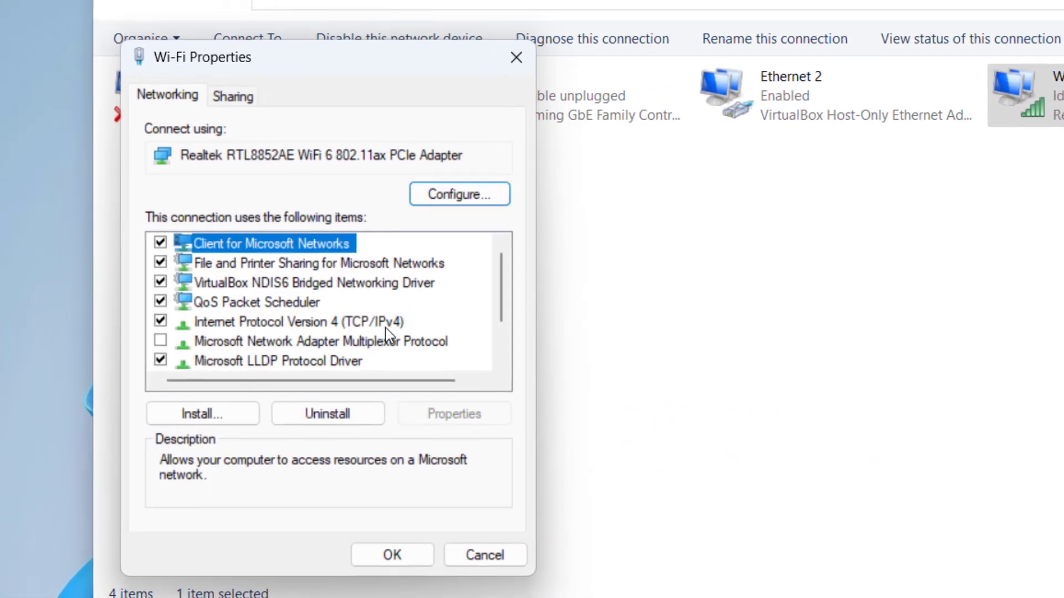
left_click(305, 320)
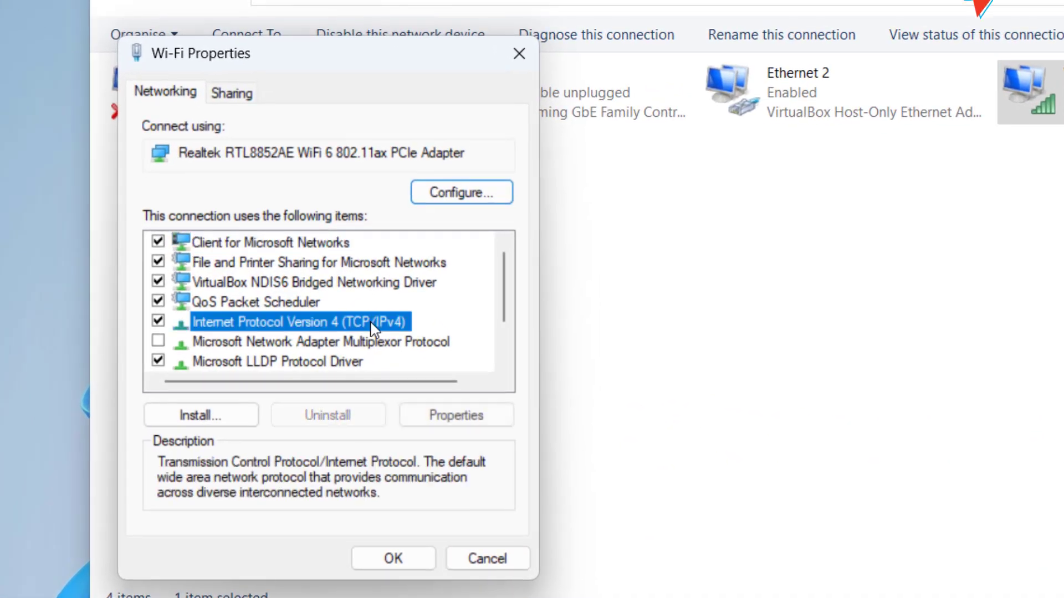
scroll(321, 321, "down", 1)
left_click(332, 323)
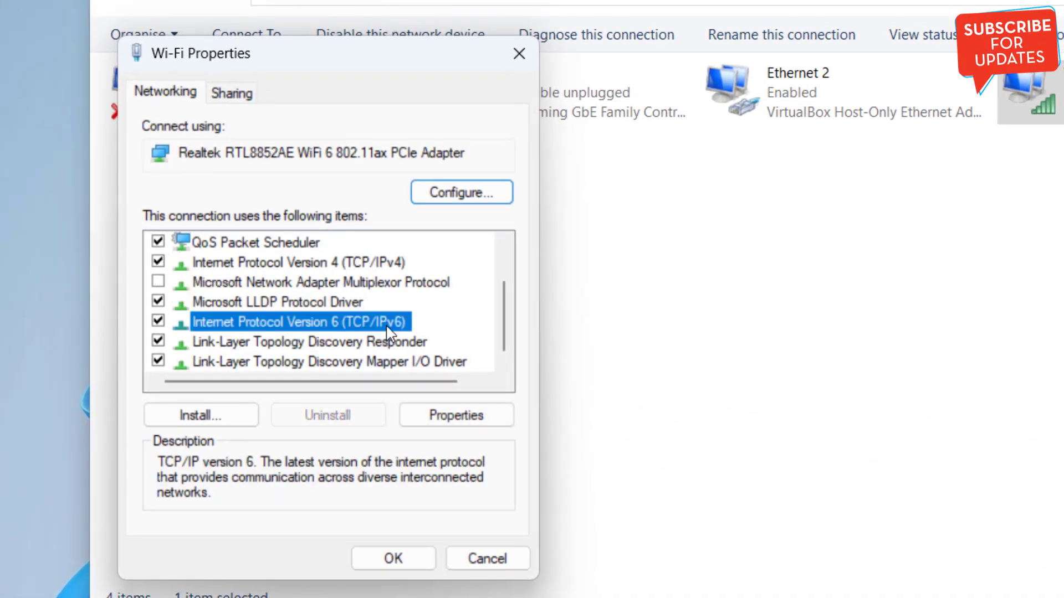
left_click(158, 321)
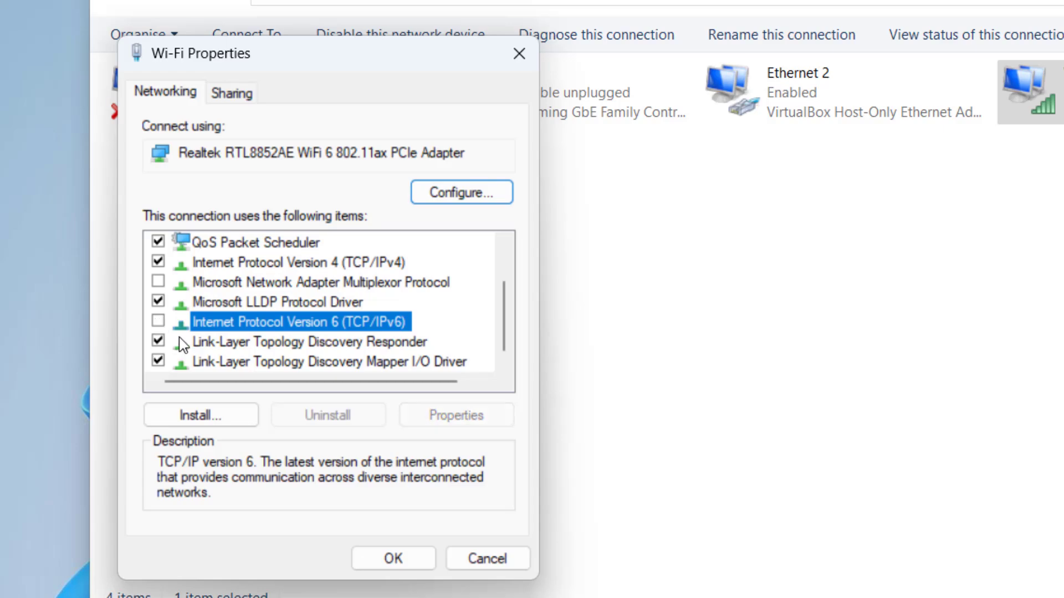
left_click(393, 559)
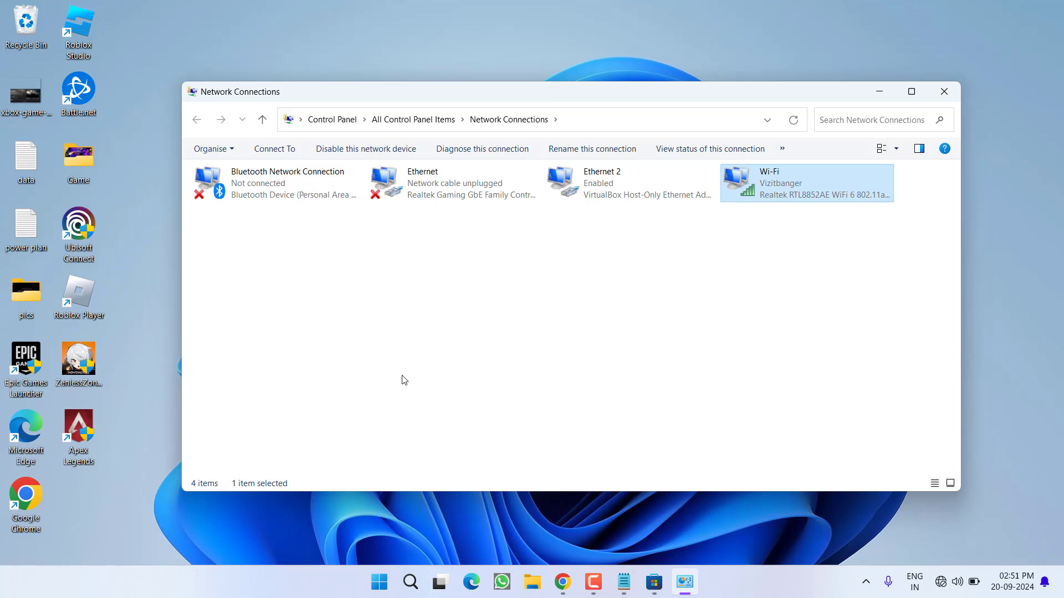
- Open Command Prompt as administrator and allow it to make changes to the device
key("super")
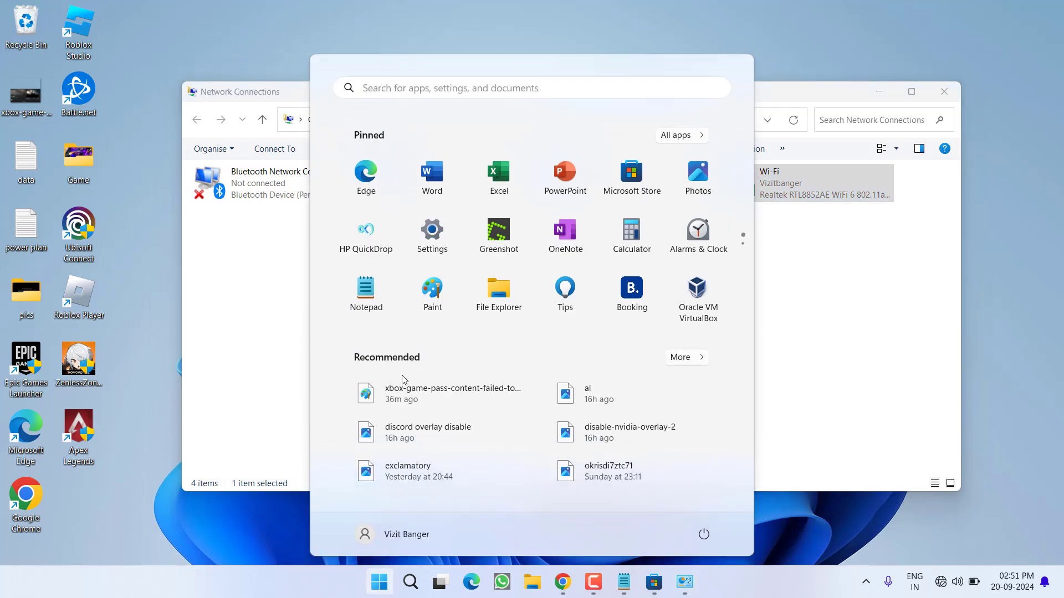
type("cmd")
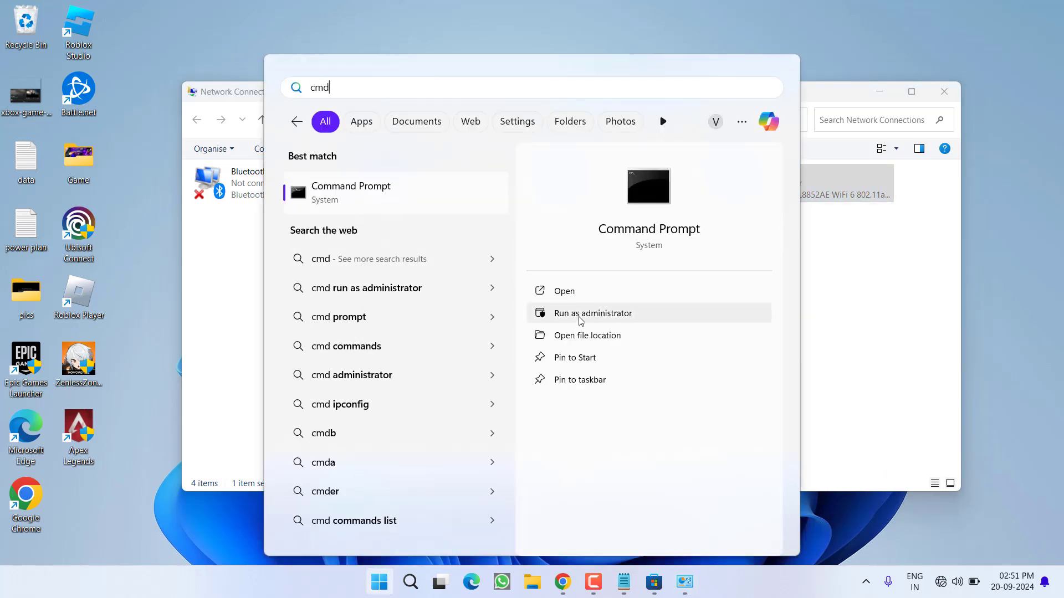
left_click(601, 316)
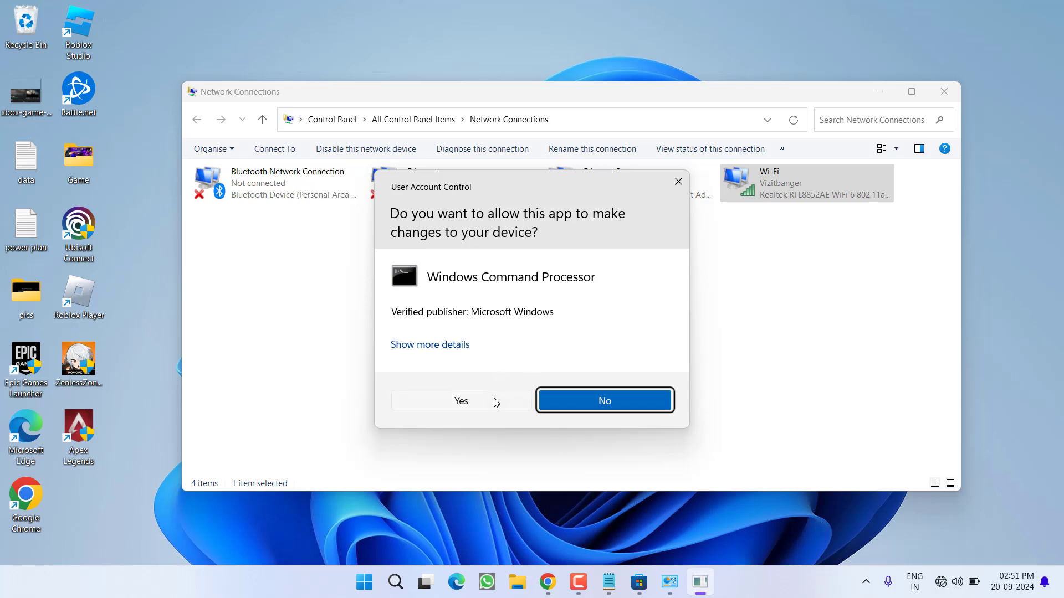
left_click(493, 399)
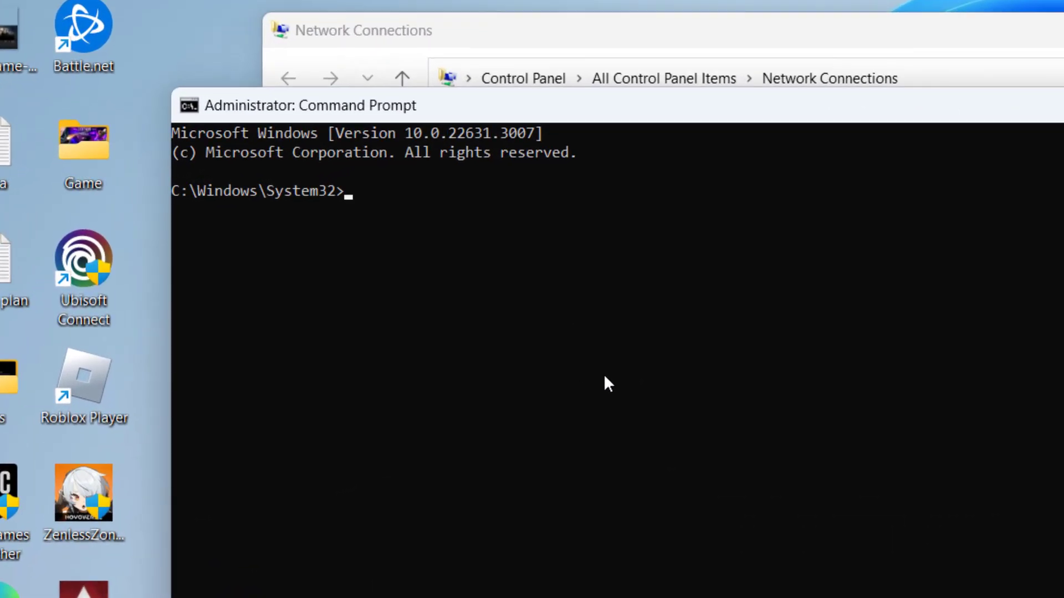
- Flush the DNS cache with "ipconfig /flushdns", close Command Prompt and minimise Network Connections
type("ipconfig /flushdns")
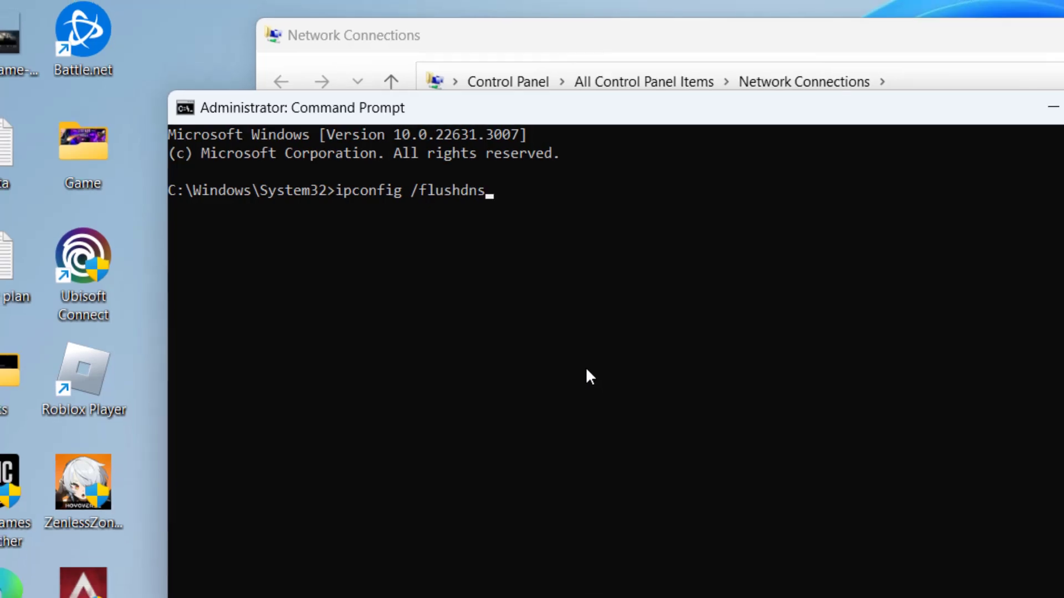
key("Return")
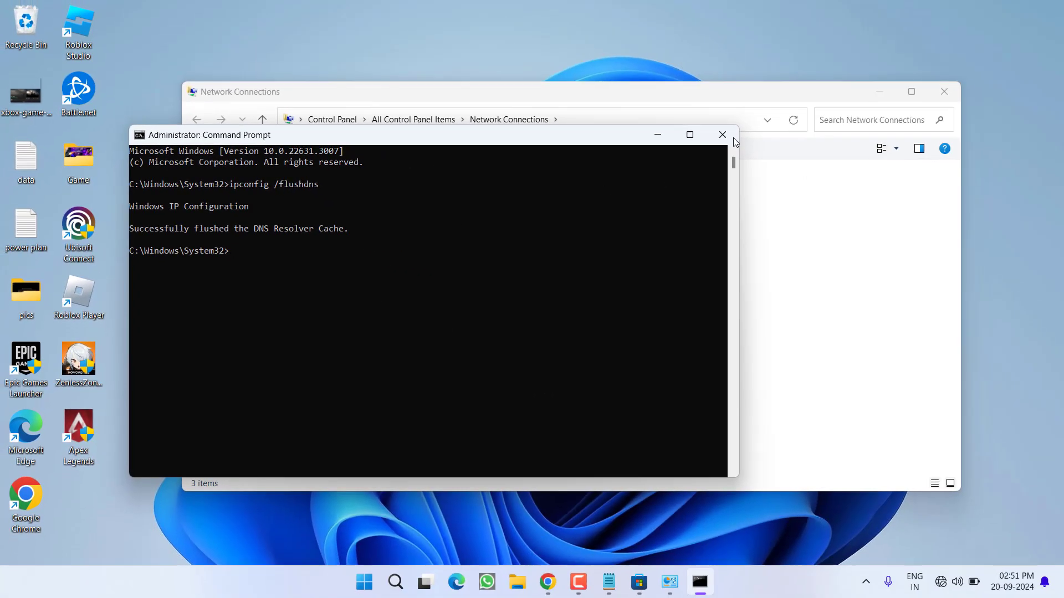
left_click(723, 135)
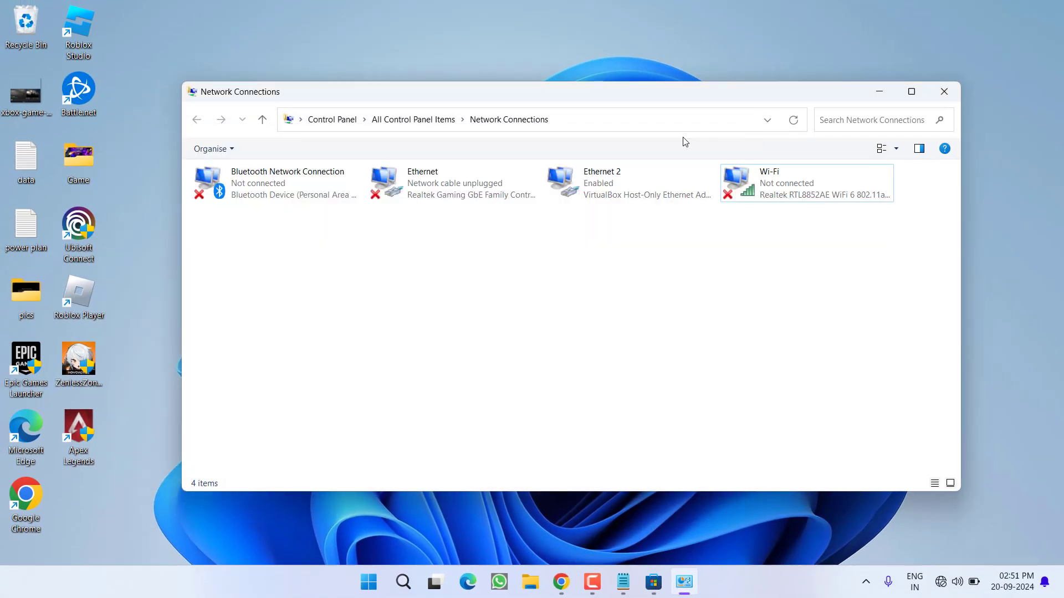
left_click(878, 92)
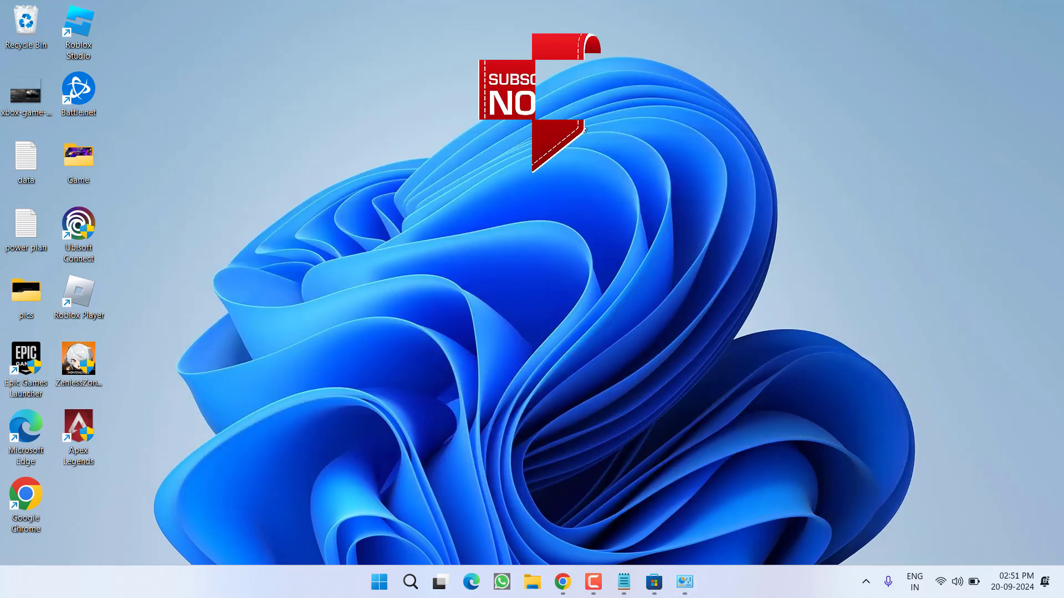